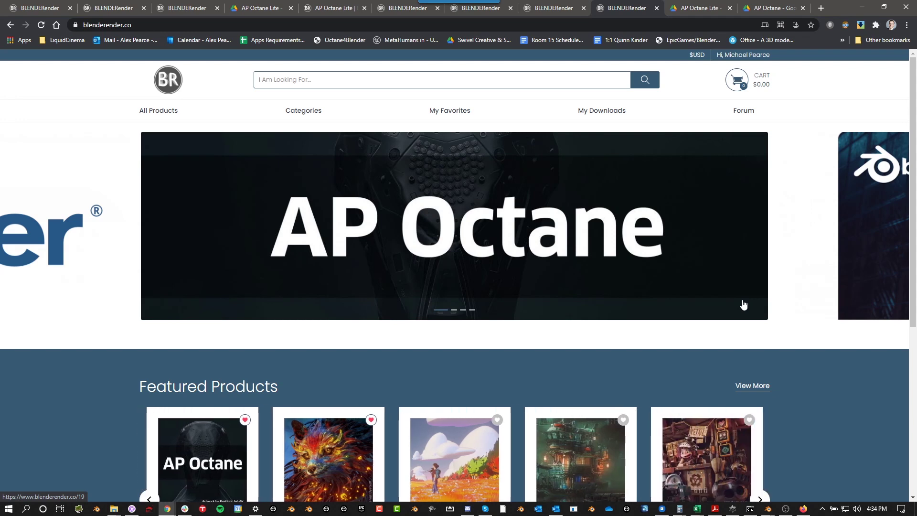
Step: Open the AP Octane page, search the store for 'octane', and bring up AP Octane's quick view
{"action": "left_click", "coordinate": [743, 304]}
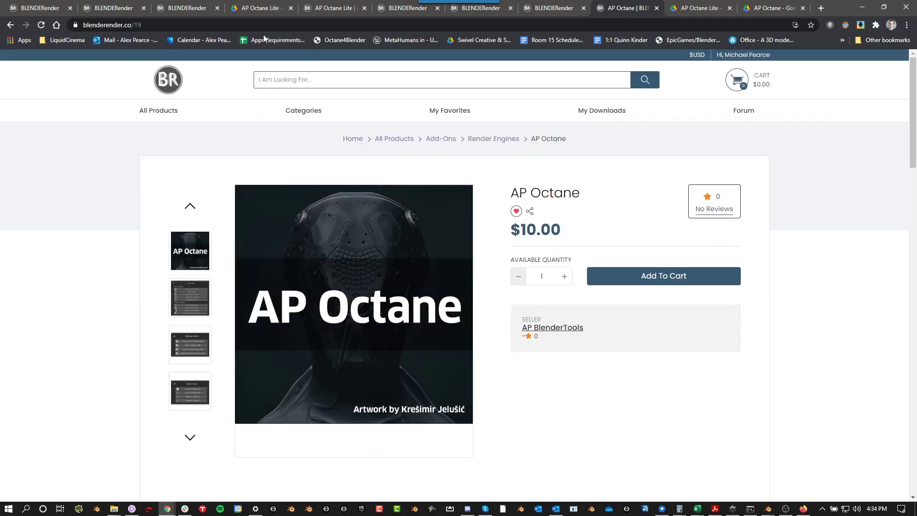
{"action": "left_click", "coordinate": [340, 80]}
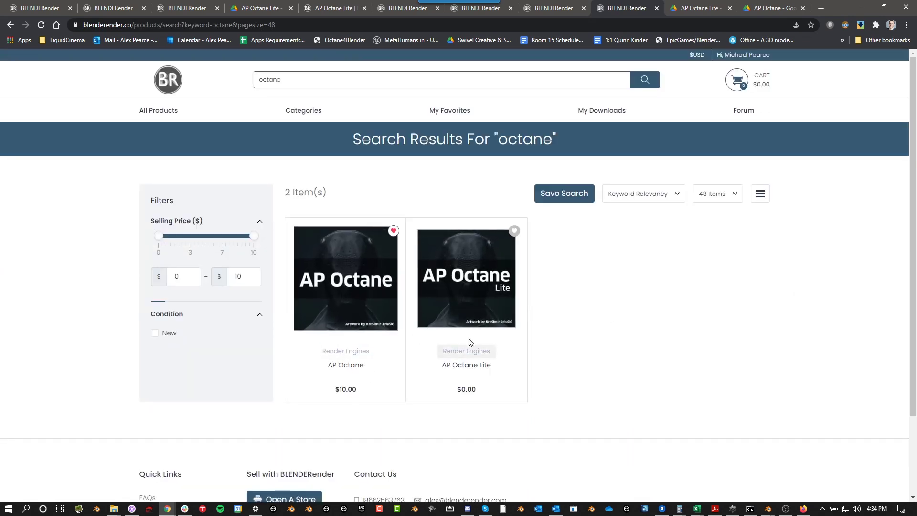
{"action": "mouse_move", "coordinate": [368, 327]}
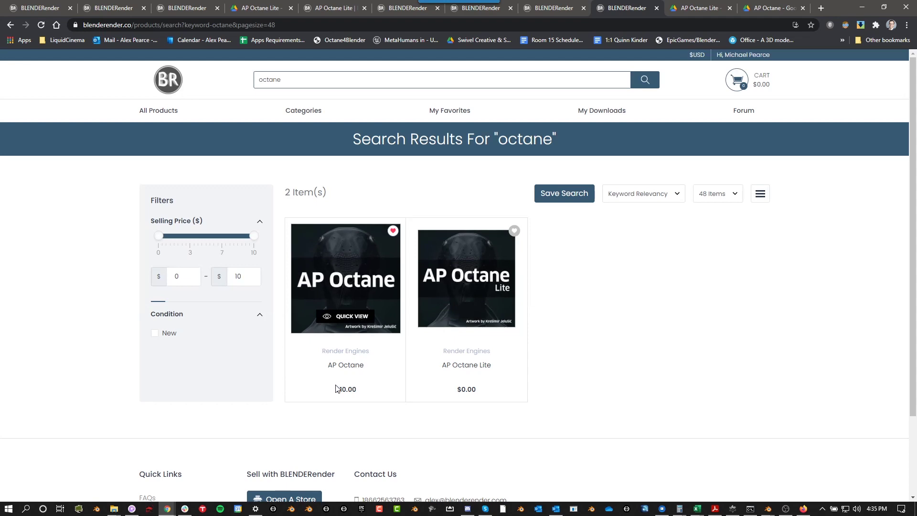
Step: Preview AP Octane, then AP Octane Lite's carousel to Setup Tools, and highlight the $10.00 price
{"action": "left_click", "coordinate": [349, 316]}
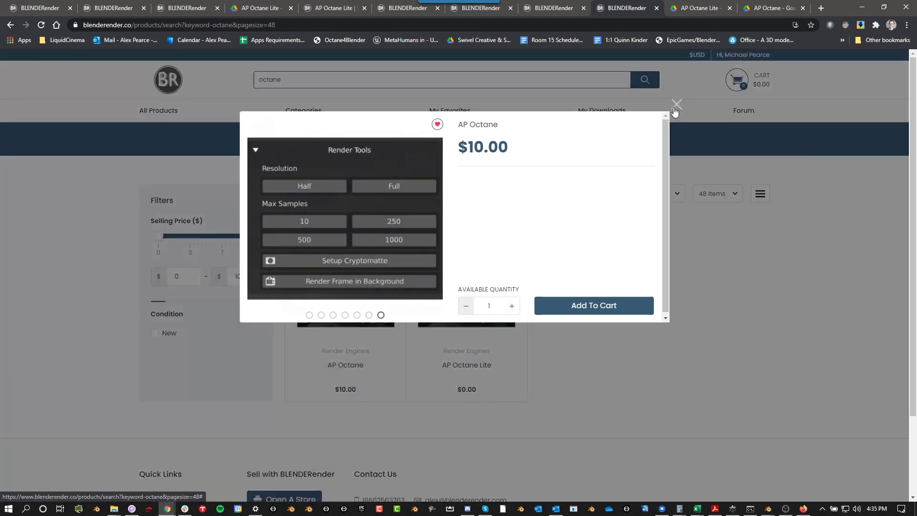
{"action": "left_click", "coordinate": [674, 108]}
{"action": "left_click", "coordinate": [479, 315]}
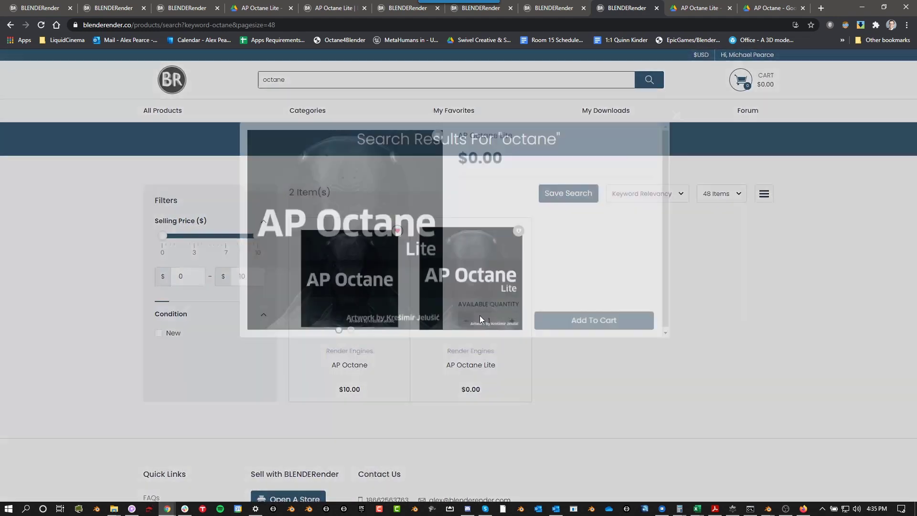
{"action": "left_click_drag", "start_coordinate": [417, 256], "coordinate": [335, 256]}
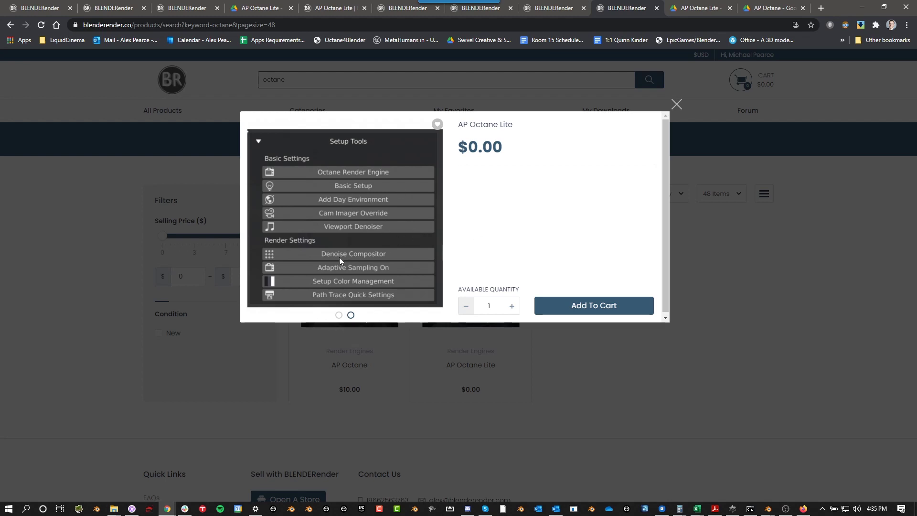
{"action": "left_click", "coordinate": [674, 105]}
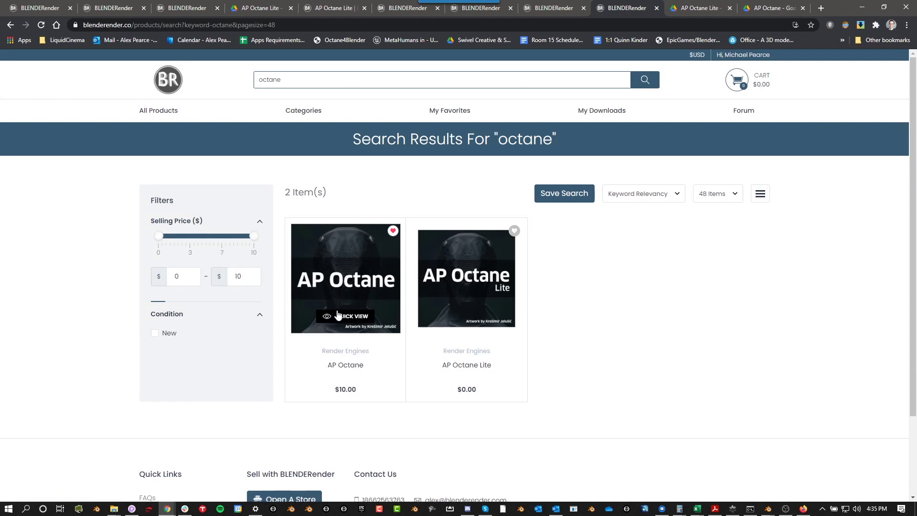
{"action": "left_click_drag", "start_coordinate": [328, 389], "coordinate": [366, 397]}
{"action": "left_click", "coordinate": [369, 396]}
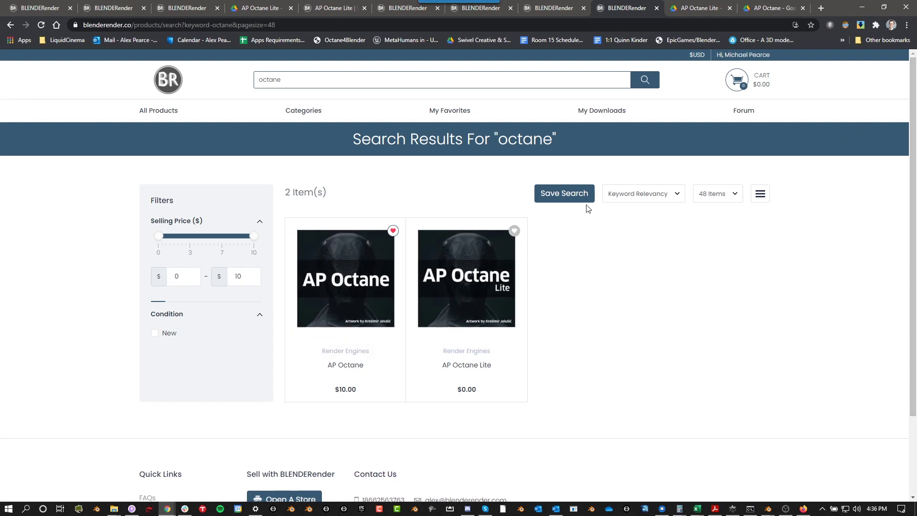
Step: From My Downloads, follow the AP Octane Lite link under Downloadable Links to its Drive folder
{"action": "left_click", "coordinate": [591, 112]}
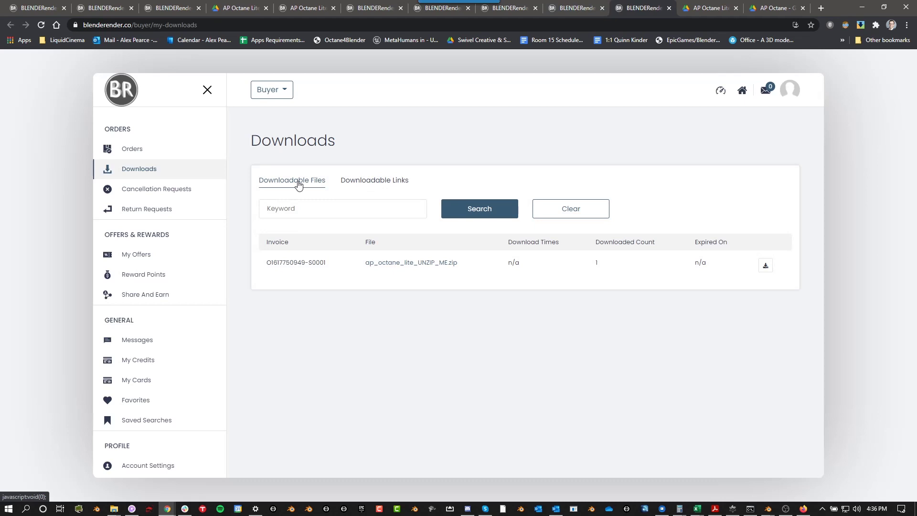
{"action": "left_click", "coordinate": [395, 182]}
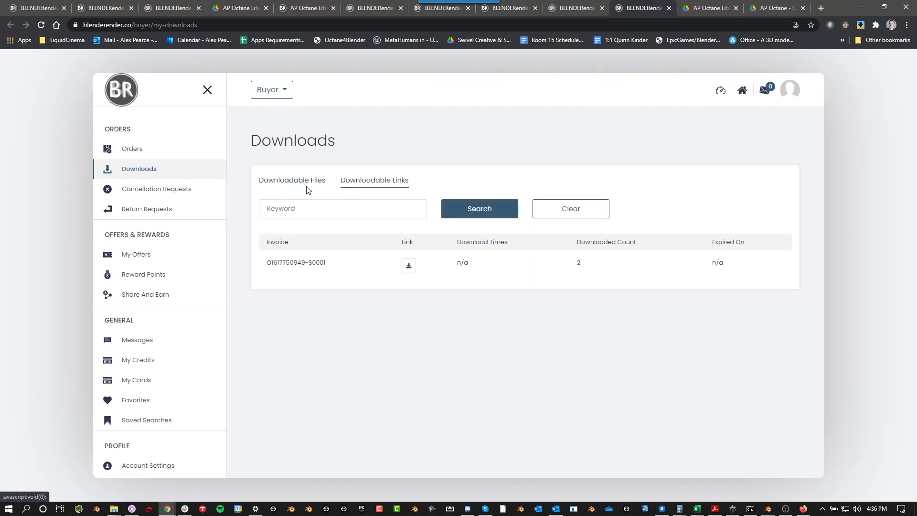
{"action": "left_click", "coordinate": [283, 181]}
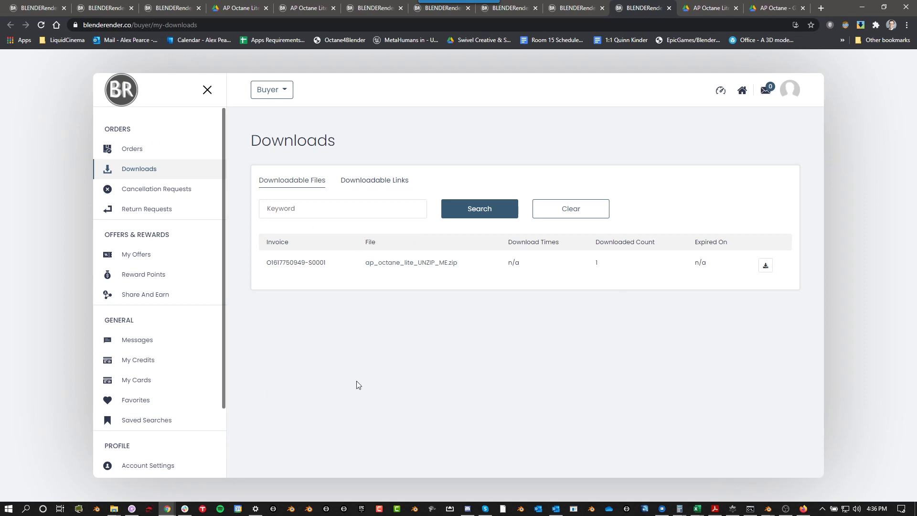
{"action": "left_click", "coordinate": [367, 186]}
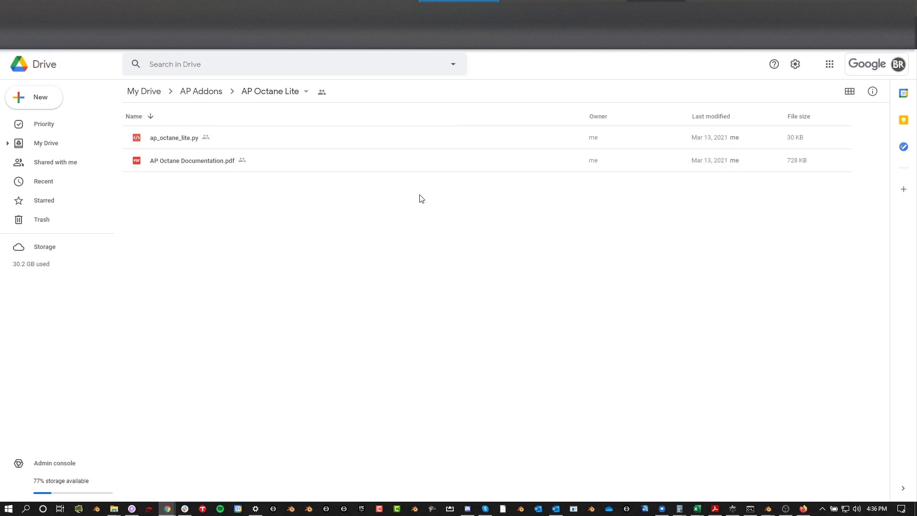
Step: Switch briefly to Blender, then to the Firefox window showing the Drive hdri folder
{"action": "key", "text": "alt+Tab"}
{"action": "left_click", "coordinate": [390, 125]}
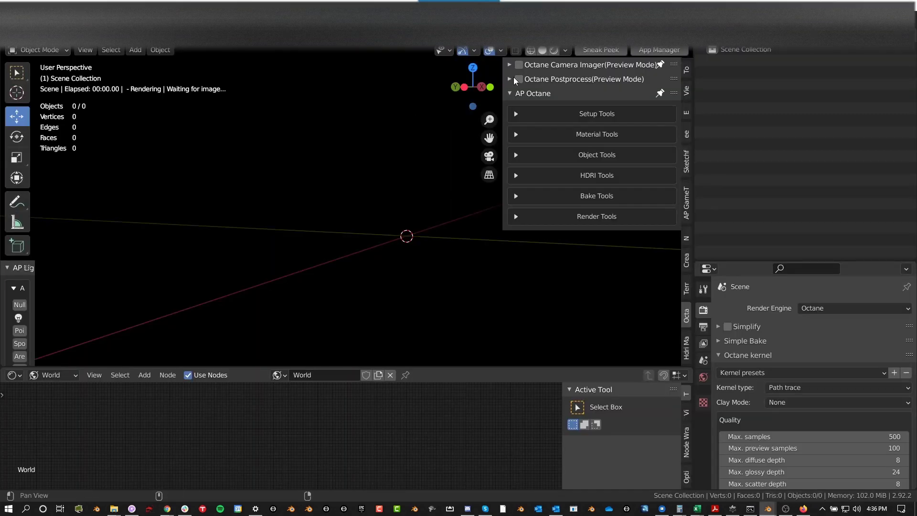
{"action": "key", "text": "alt+Tab"}
{"action": "left_click", "coordinate": [528, 124]}
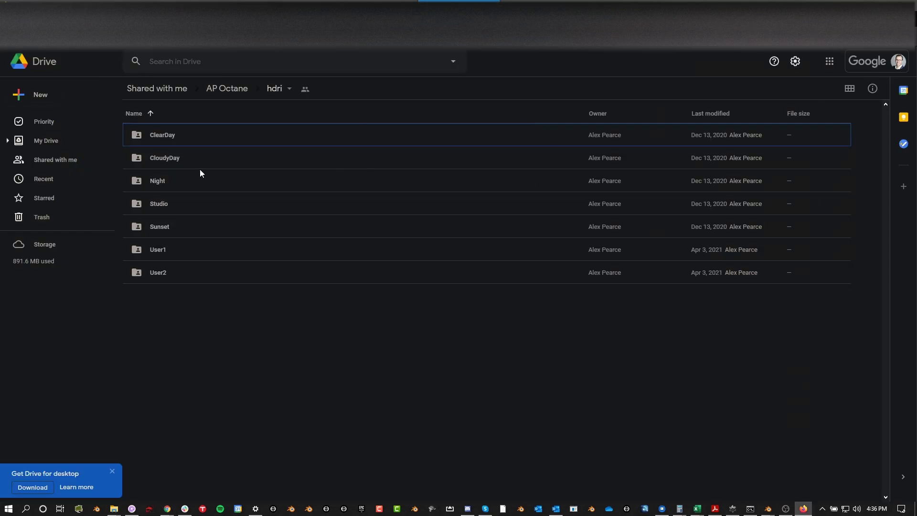
Step: Look inside the beta and history folders of AP Octane, then select ap_octane.py
{"action": "left_click", "coordinate": [227, 88]}
{"action": "double_click", "coordinate": [224, 143]}
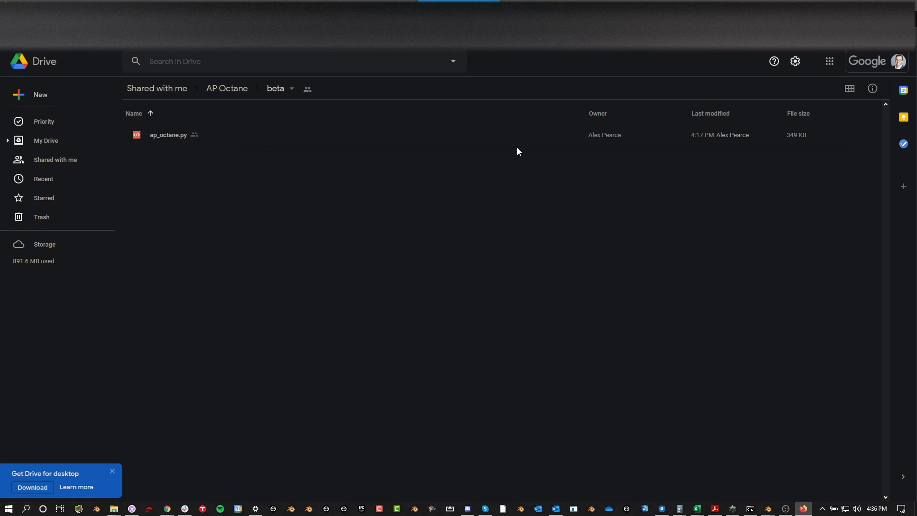
{"action": "left_click", "coordinate": [227, 89]}
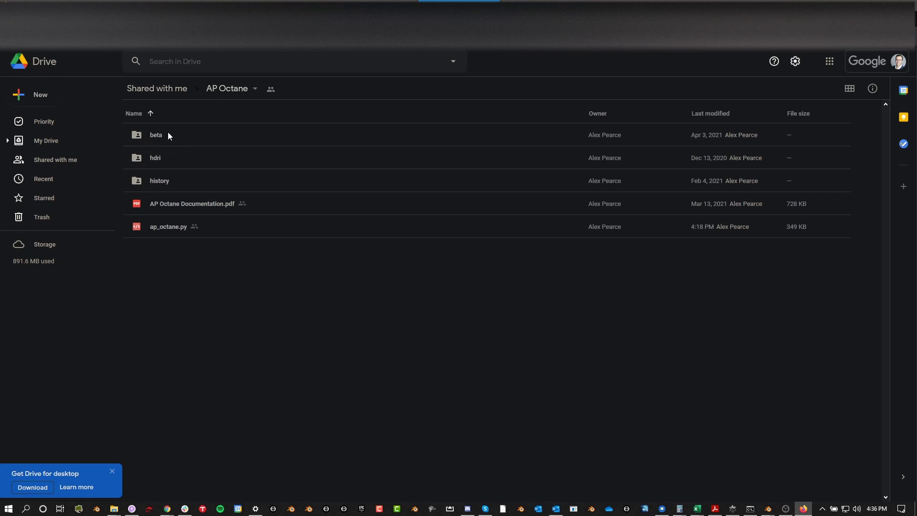
{"action": "left_click", "coordinate": [167, 231]}
{"action": "double_click", "coordinate": [159, 180]}
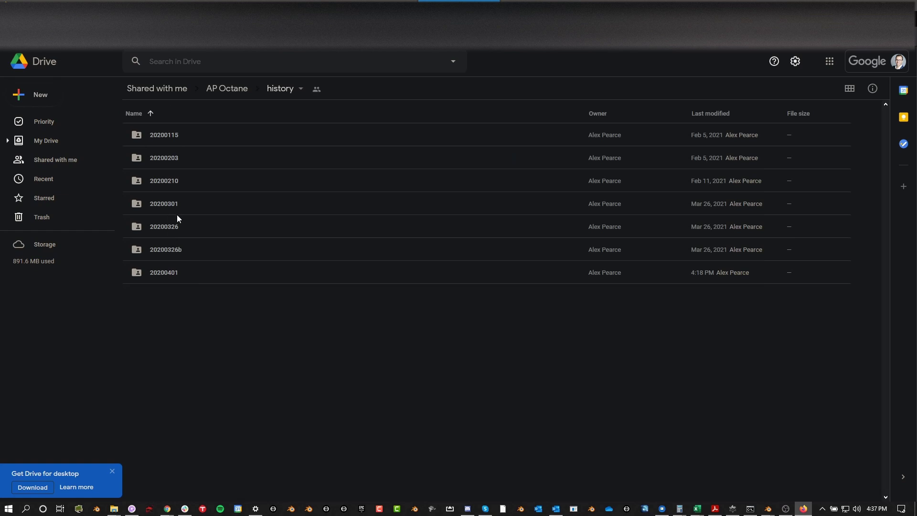
{"action": "left_click", "coordinate": [237, 94]}
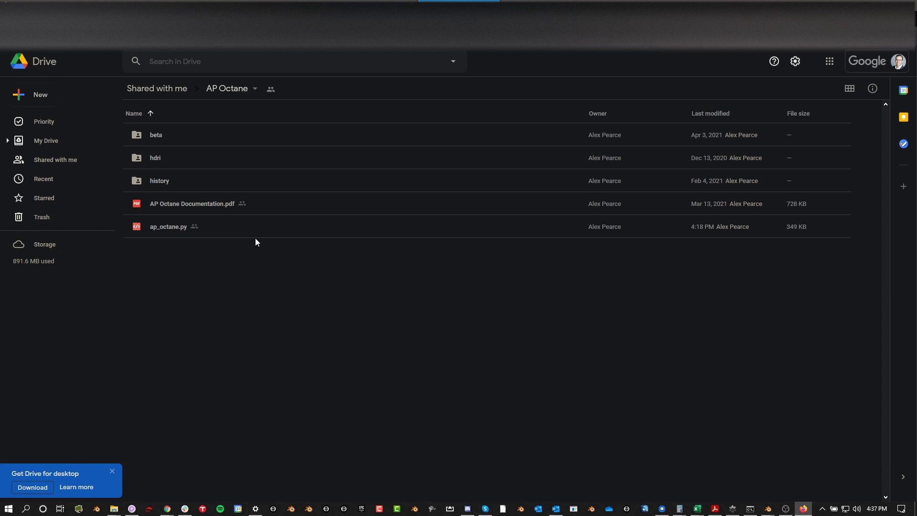
{"action": "left_click", "coordinate": [226, 227]}
Step: In the Chrome Drive window, check the AP Octane Lite files and folder actions, ending on ap_octane_lite.py
{"action": "key", "text": "alt+Tab"}
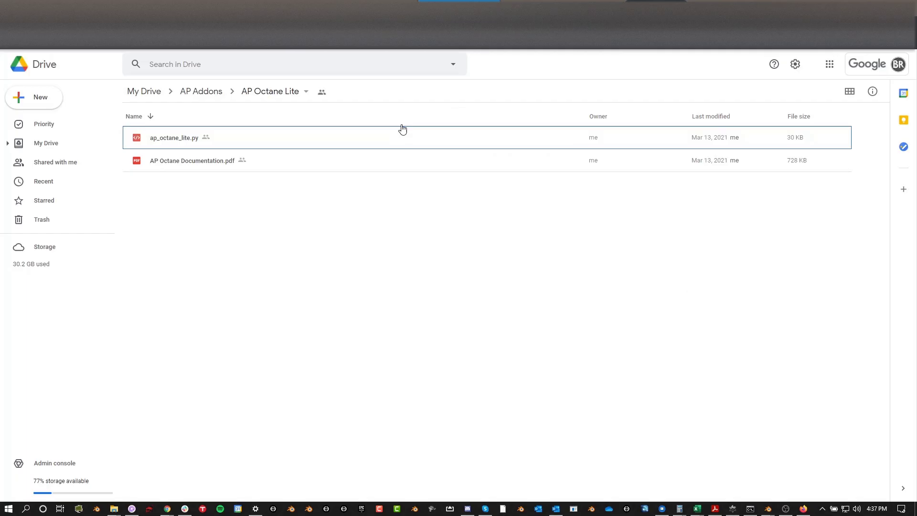
{"action": "left_click", "coordinate": [406, 119]}
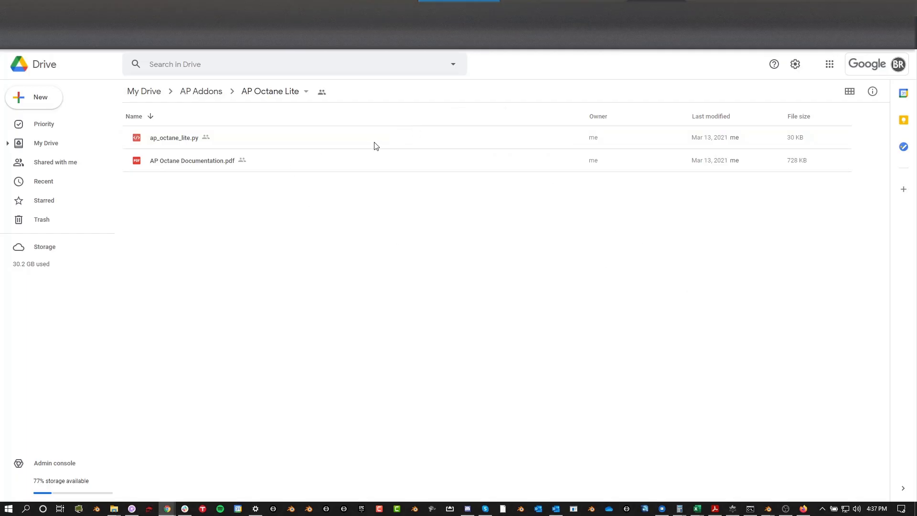
{"action": "left_click", "coordinate": [269, 170]}
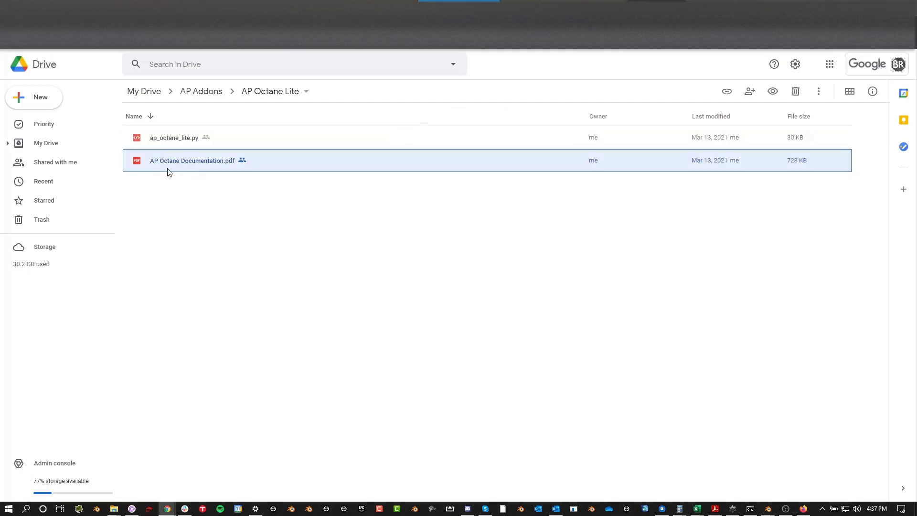
{"action": "left_click", "coordinate": [152, 138]}
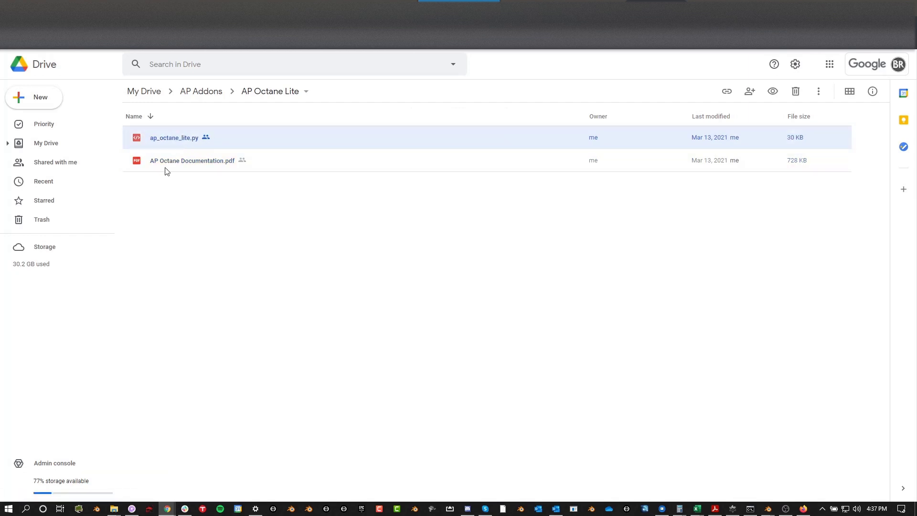
{"action": "left_click", "coordinate": [272, 97]}
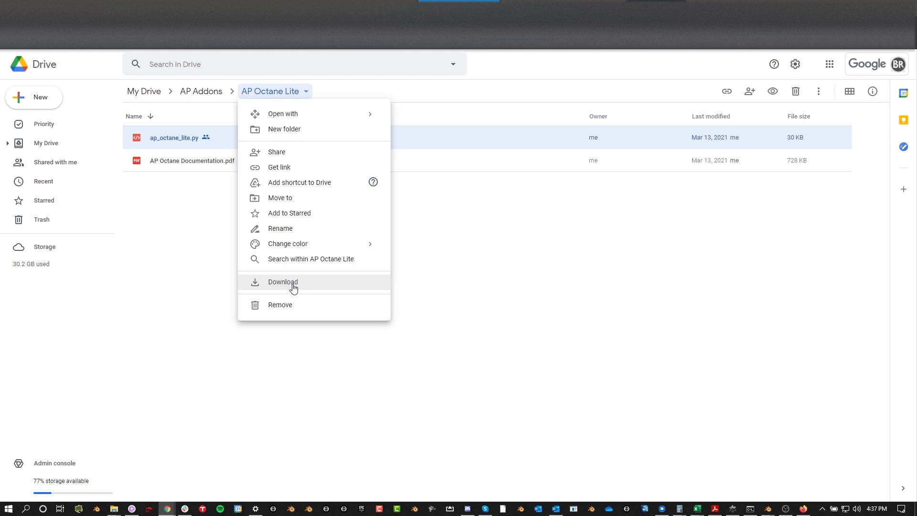
{"action": "left_click", "coordinate": [174, 239]}
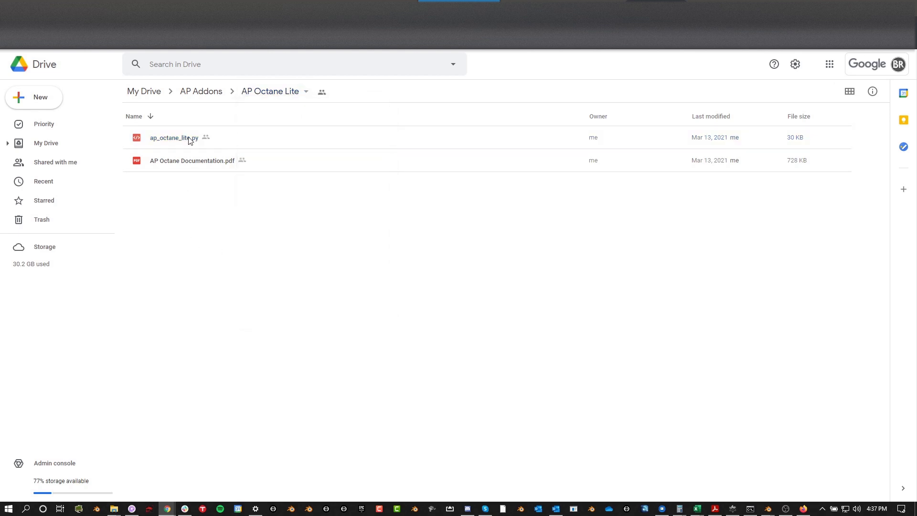
{"action": "left_click", "coordinate": [168, 137]}
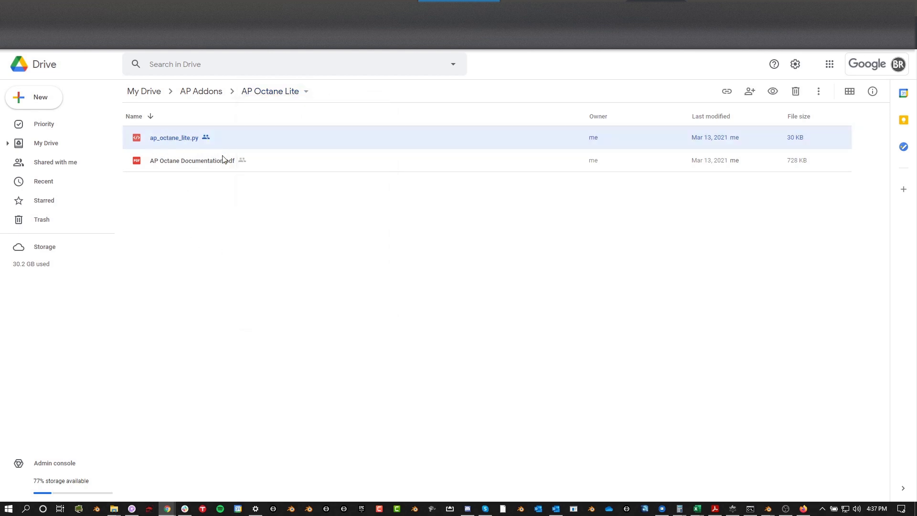
Step: In the Firefox Drive window, open hdri and its ClearDay subfolder, then return to hdri
{"action": "key", "text": "alt+Tab"}
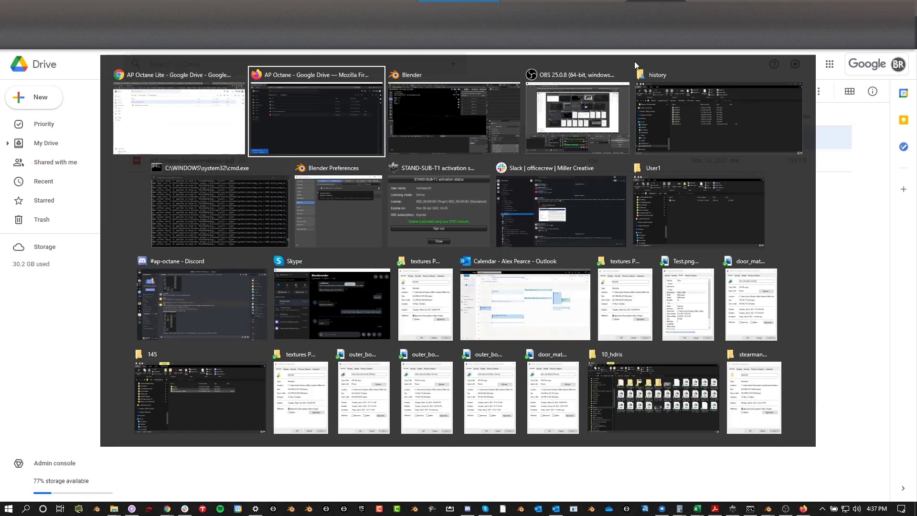
{"action": "left_click", "coordinate": [363, 118]}
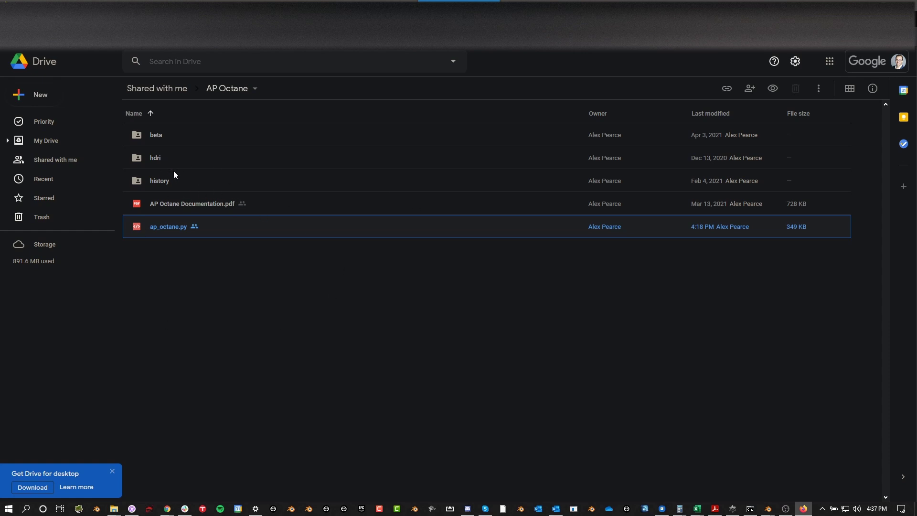
{"action": "left_click", "coordinate": [174, 206]}
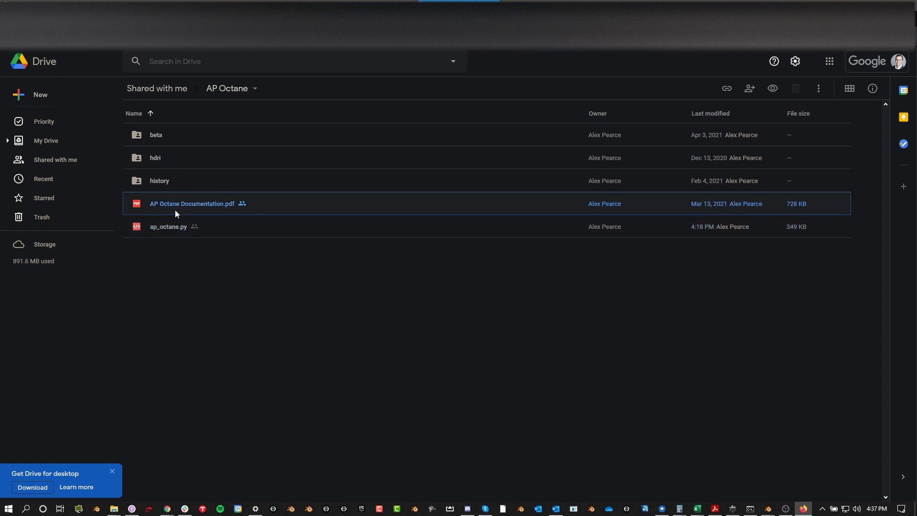
{"action": "left_click", "coordinate": [166, 162]}
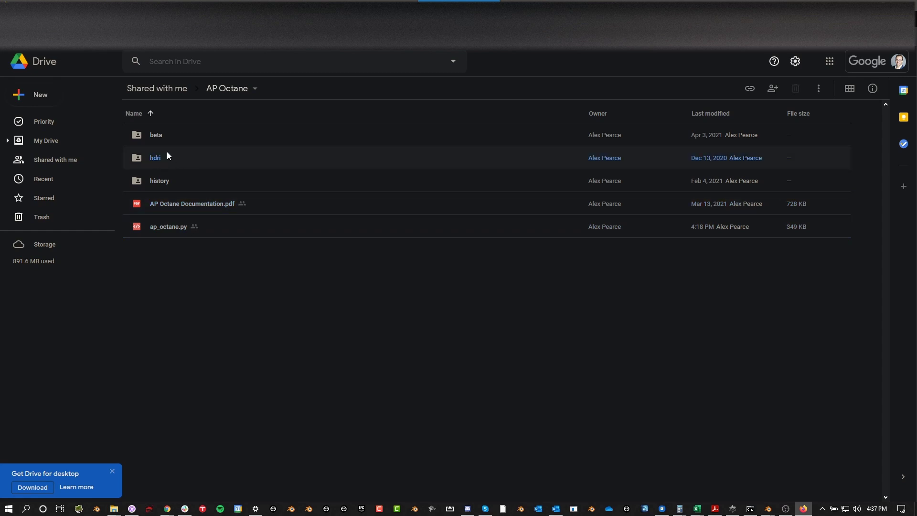
{"action": "double_click", "coordinate": [156, 159]}
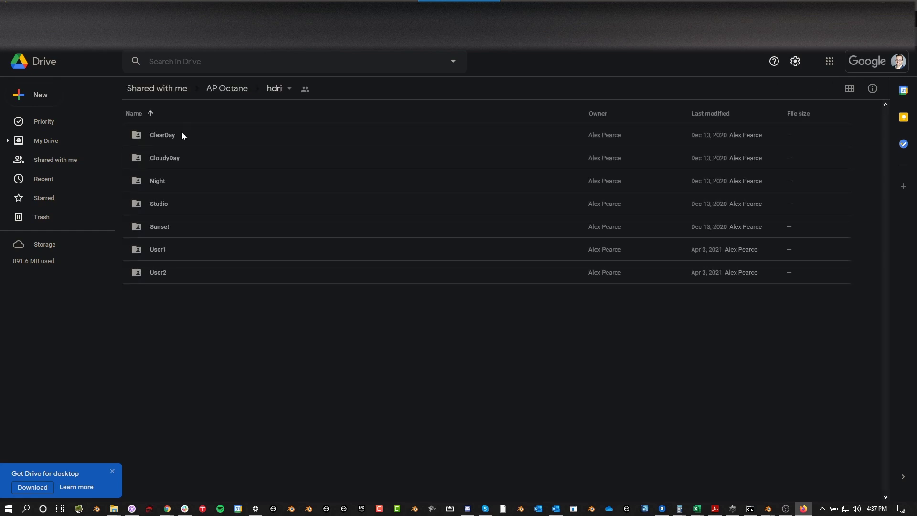
{"action": "double_click", "coordinate": [181, 134]}
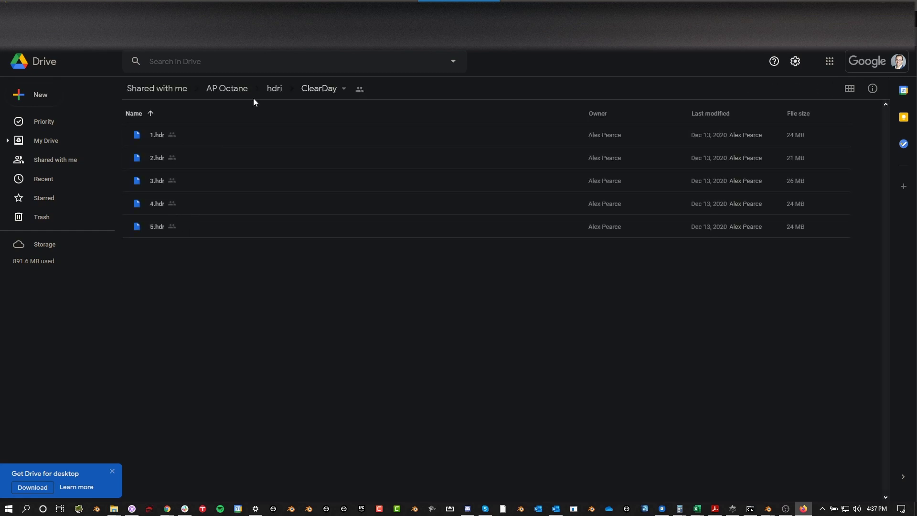
{"action": "left_click", "coordinate": [271, 90]}
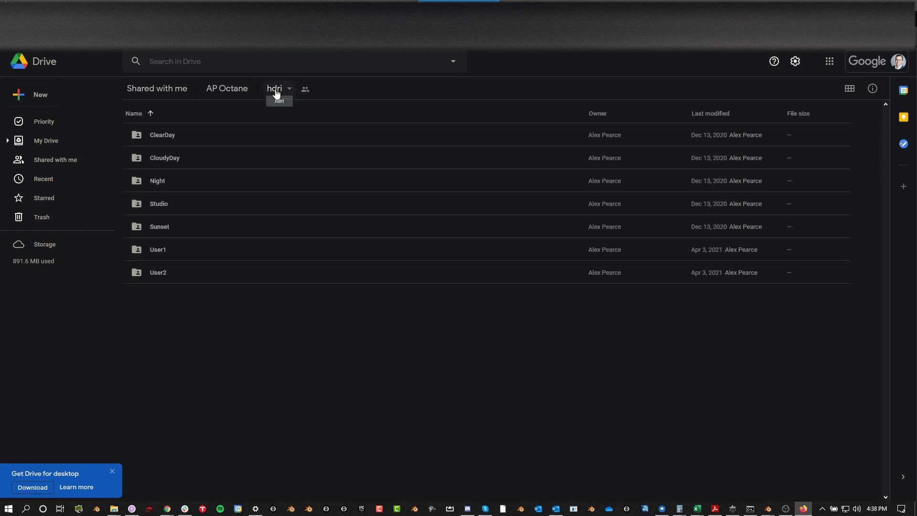
{"action": "key", "text": "alt+Tab"}
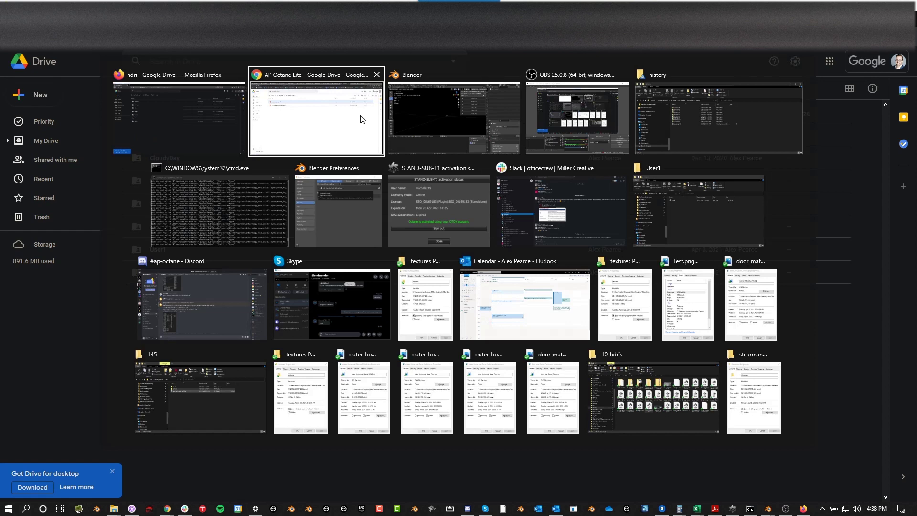
Step: In File Explorer, open the local C:\hdri folder, look inside Night, and reopen hdri
{"action": "left_click", "coordinate": [660, 107]}
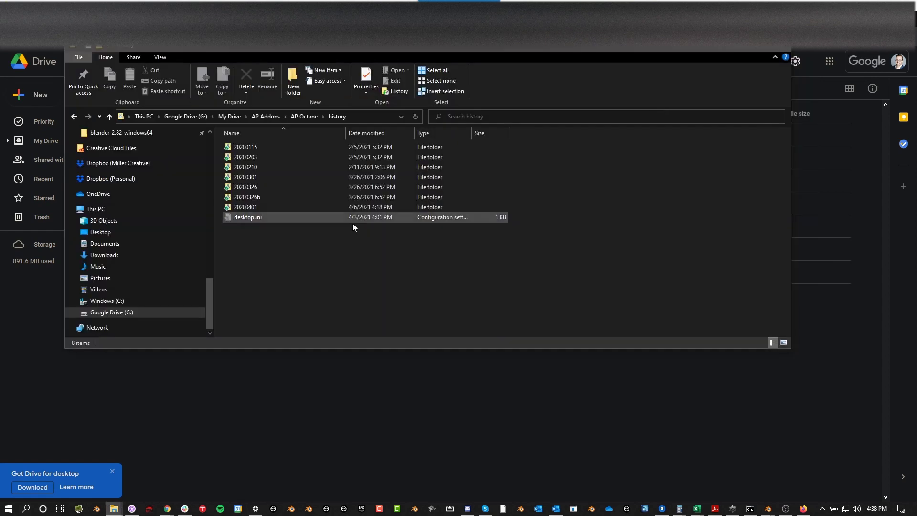
{"action": "left_click", "coordinate": [125, 300]}
{"action": "left_click", "coordinate": [250, 189]}
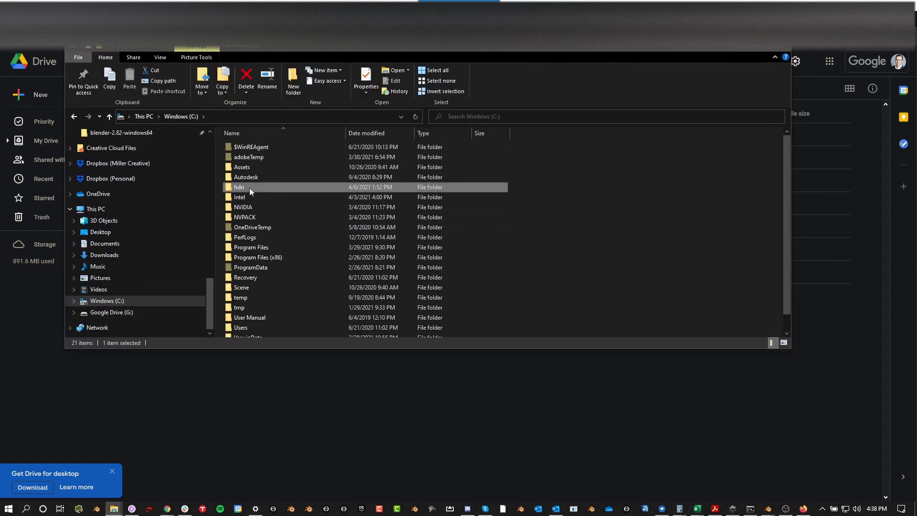
{"action": "double_click", "coordinate": [249, 188]}
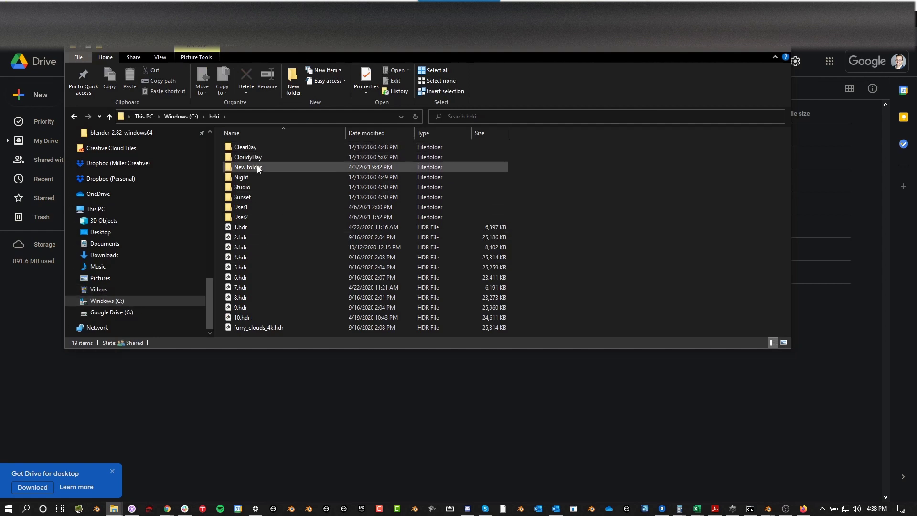
{"action": "double_click", "coordinate": [251, 179]}
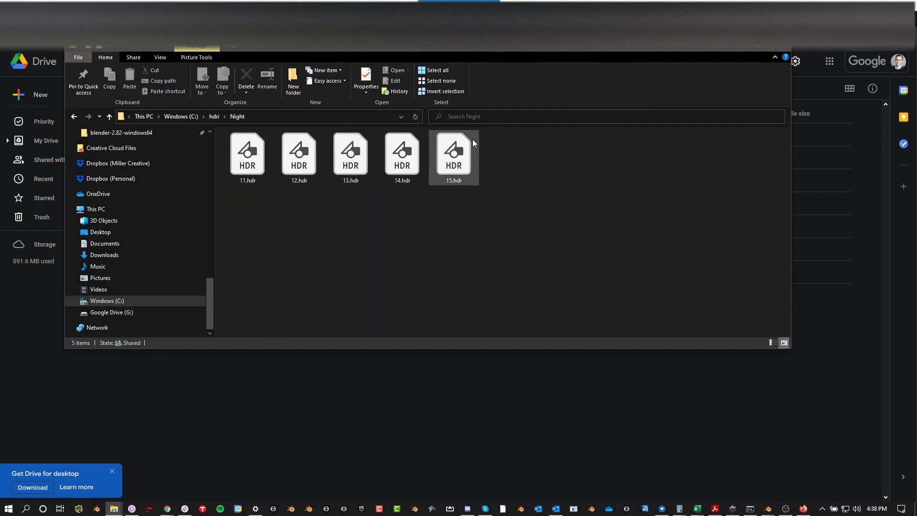
{"action": "key", "text": "alt+Left"}
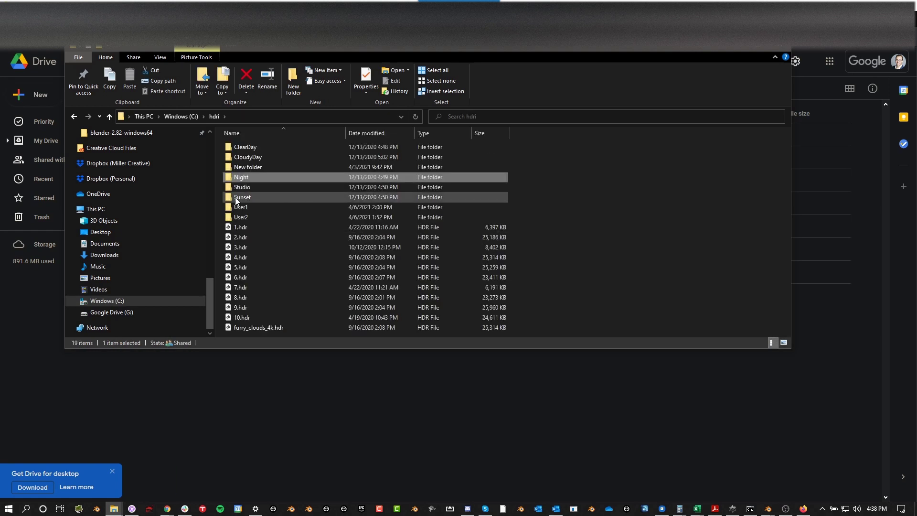
{"action": "key", "text": "alt+Left"}
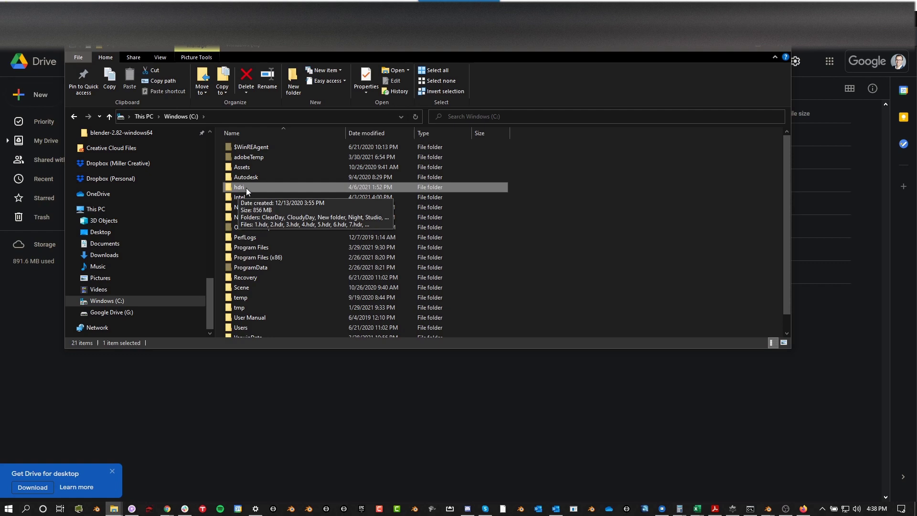
{"action": "double_click", "coordinate": [245, 188]}
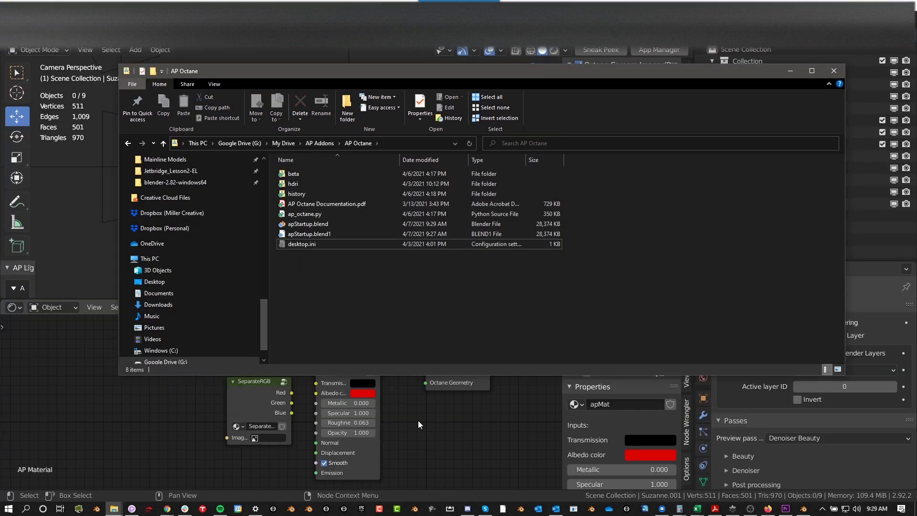
Step: Select apStartup.blend and drop it into Blender's viewport, cancelling the first drop
{"action": "left_click", "coordinate": [309, 225]}
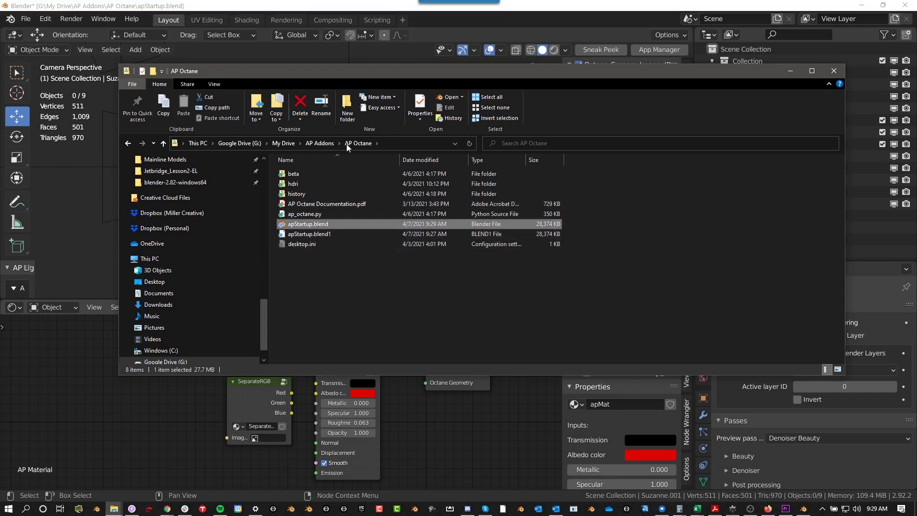
{"action": "left_click_drag", "start_coordinate": [365, 68], "coordinate": [603, 67]}
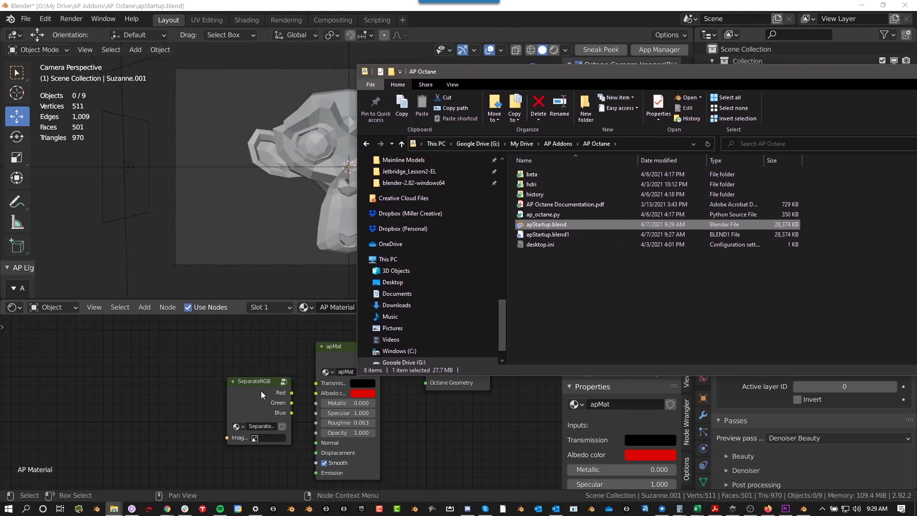
{"action": "left_click_drag", "start_coordinate": [559, 225], "coordinate": [227, 164]}
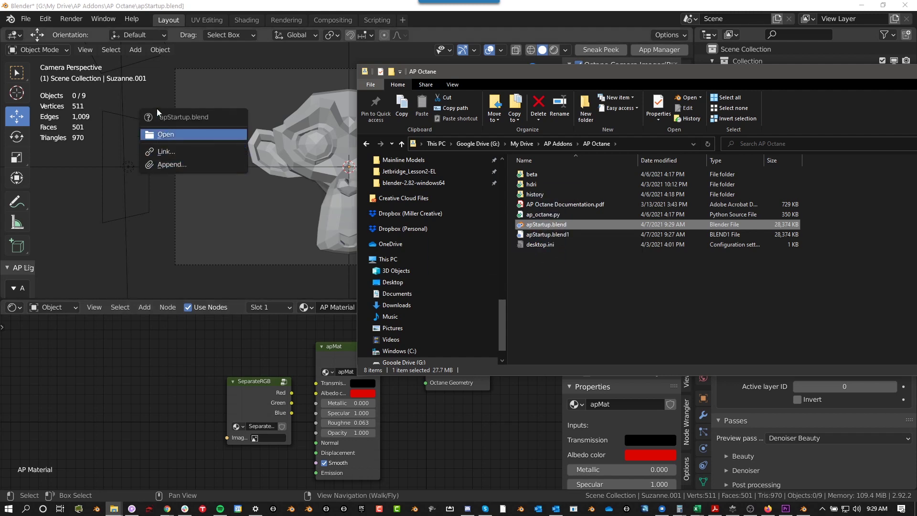
{"action": "key", "text": "Escape"}
Step: Drop apStartup.blend again, then append apMat and SeparateRGB from its NodeTree
{"action": "left_click_drag", "start_coordinate": [550, 224], "coordinate": [259, 212]}
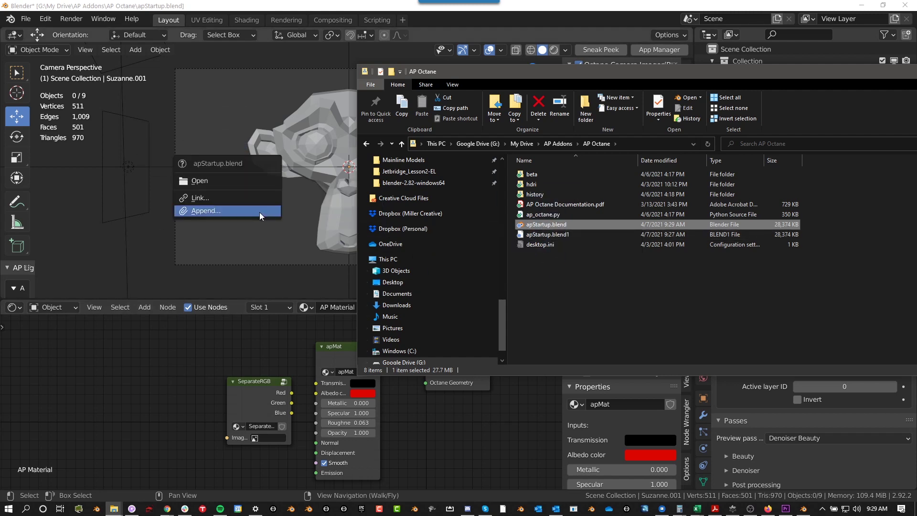
{"action": "left_click", "coordinate": [254, 214]}
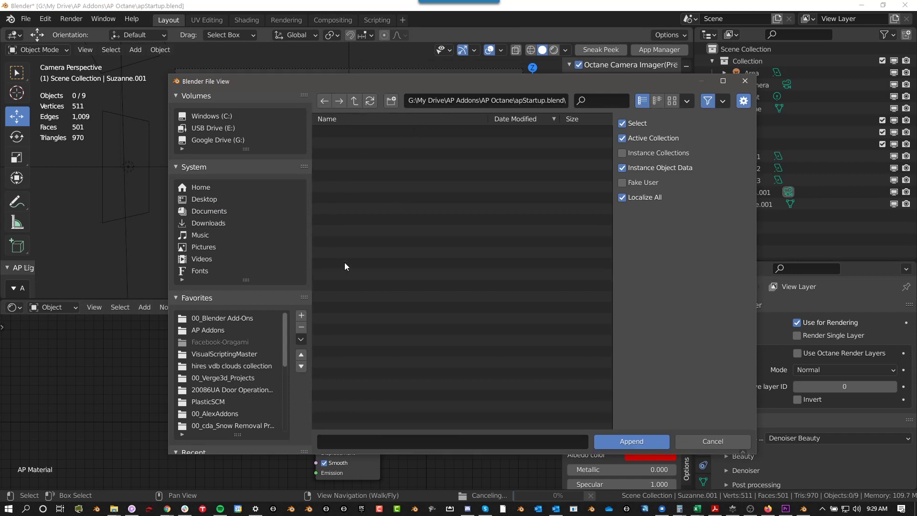
{"action": "double_click", "coordinate": [340, 220]}
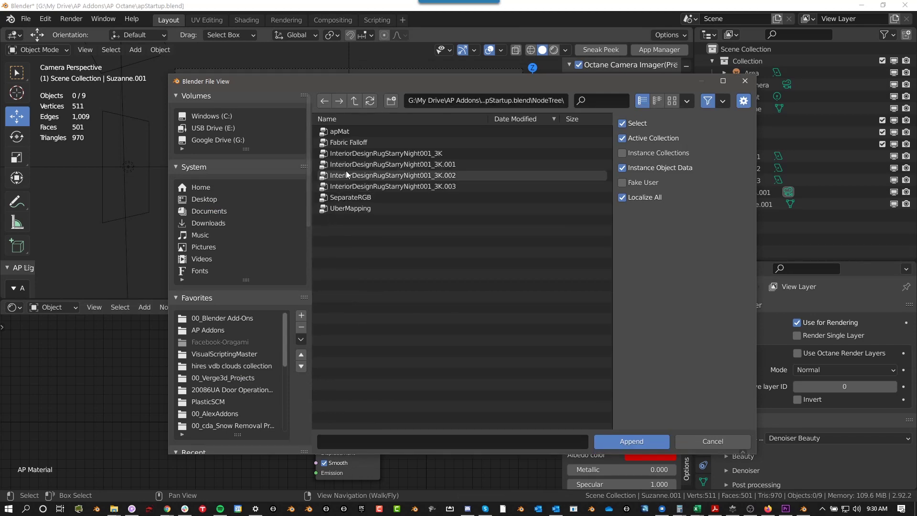
{"action": "left_click", "coordinate": [345, 133]}
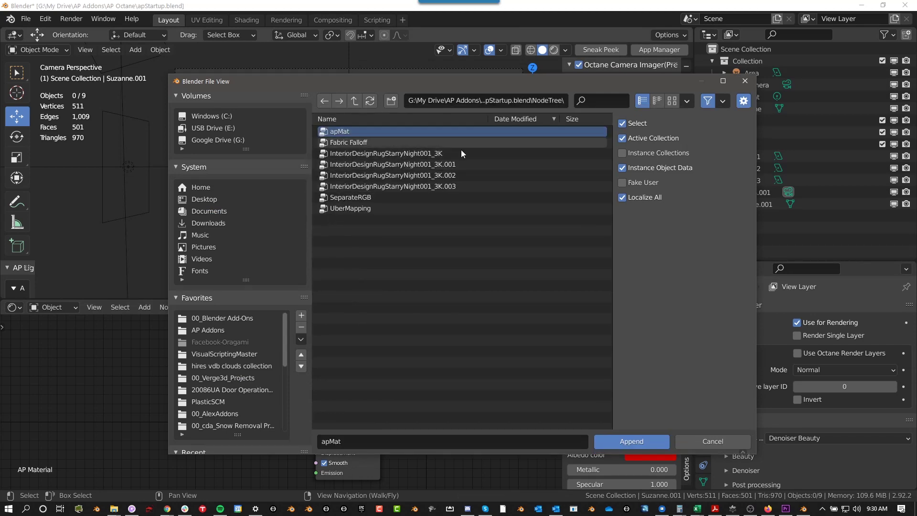
{"action": "left_click", "coordinate": [374, 200], "text": "ctrl"}
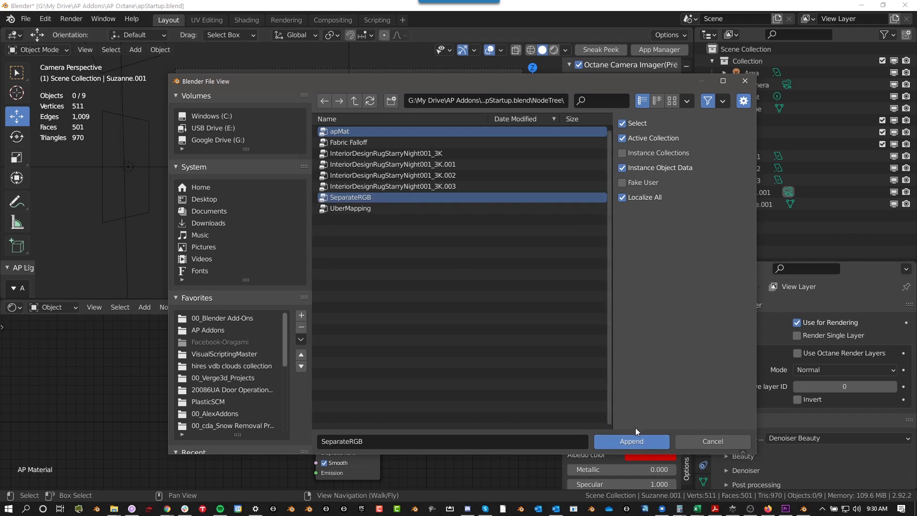
{"action": "left_click", "coordinate": [721, 445]}
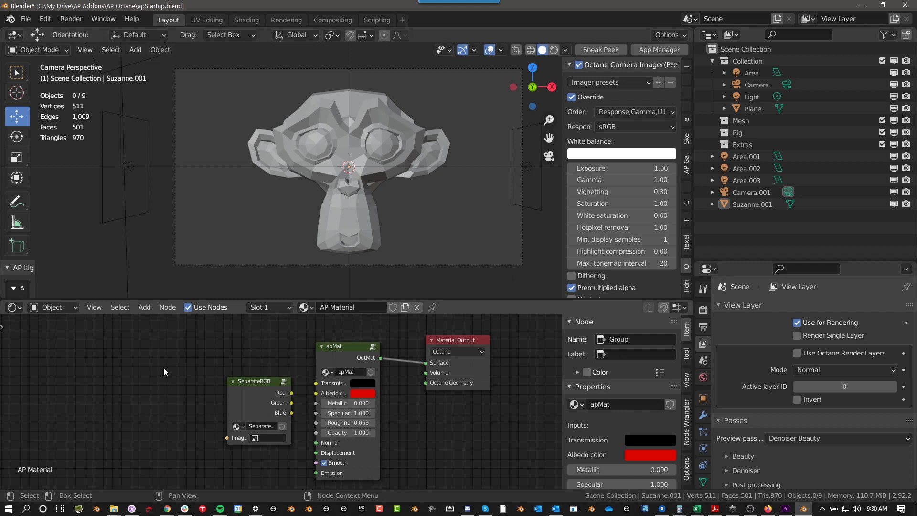
{"action": "key", "text": "shift+a"}
{"action": "left_click", "coordinate": [137, 266]}
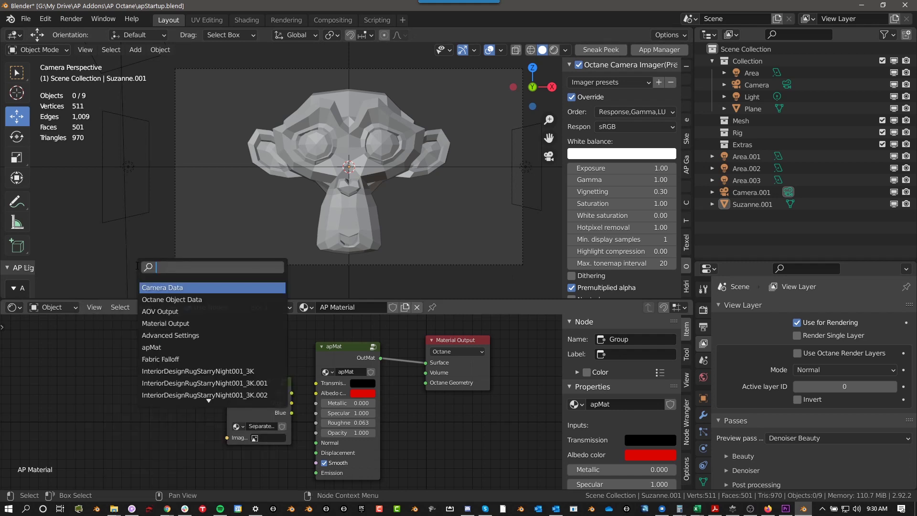
{"action": "type", "text": "seap"}
{"action": "key", "text": "Return"}
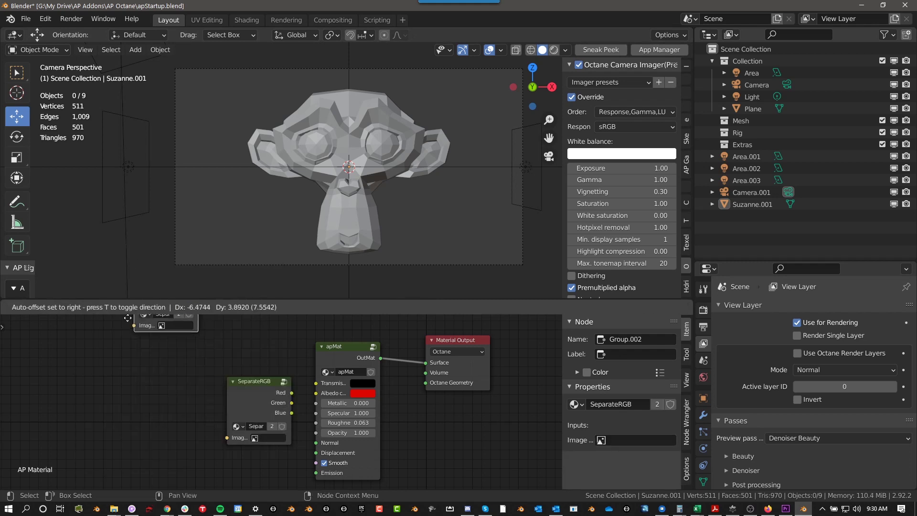
{"action": "key", "text": "Escape"}
{"action": "key", "text": "shift+a"}
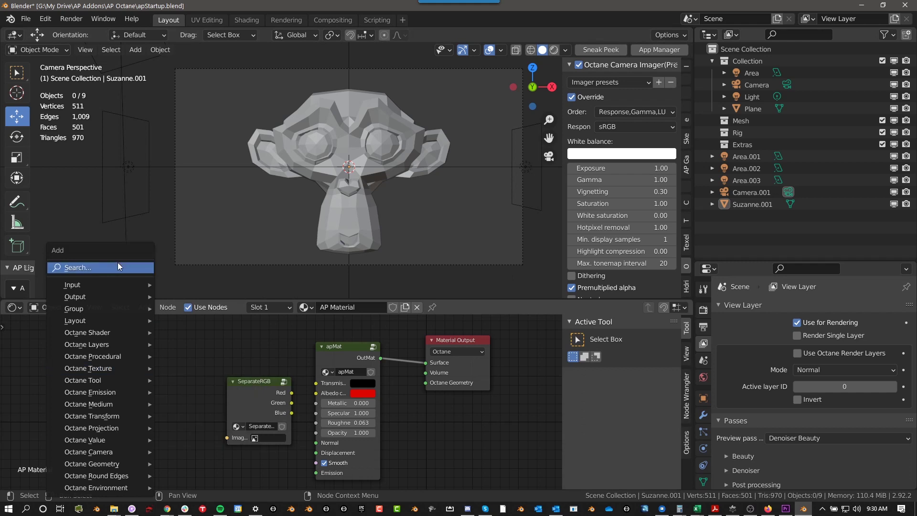
{"action": "left_click", "coordinate": [119, 267]}
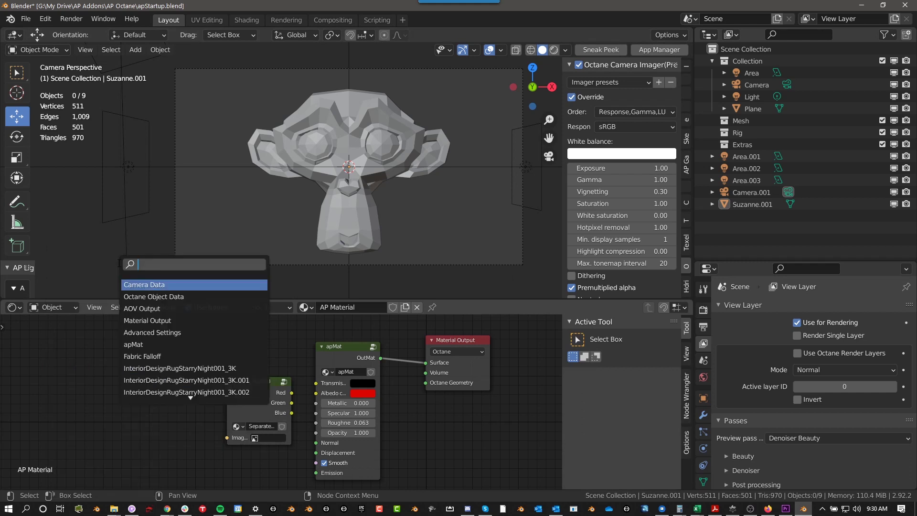
{"action": "type", "text": "ap"}
{"action": "key", "text": "Return"}
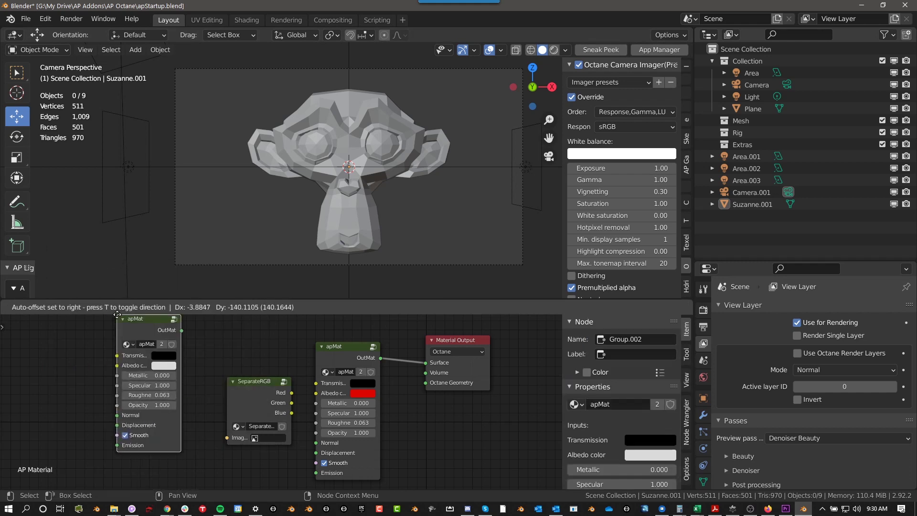
{"action": "left_click", "coordinate": [125, 341]}
{"action": "key", "text": "x"}
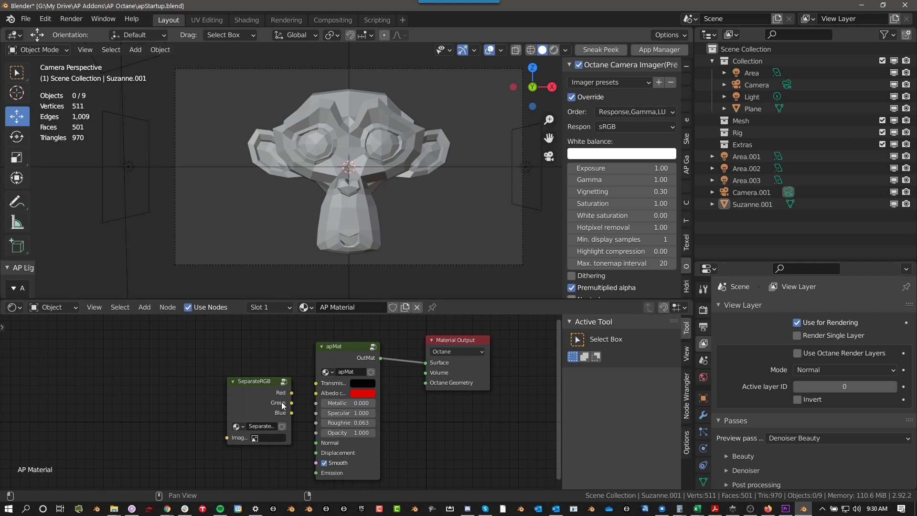
{"action": "left_click", "coordinate": [335, 361]}
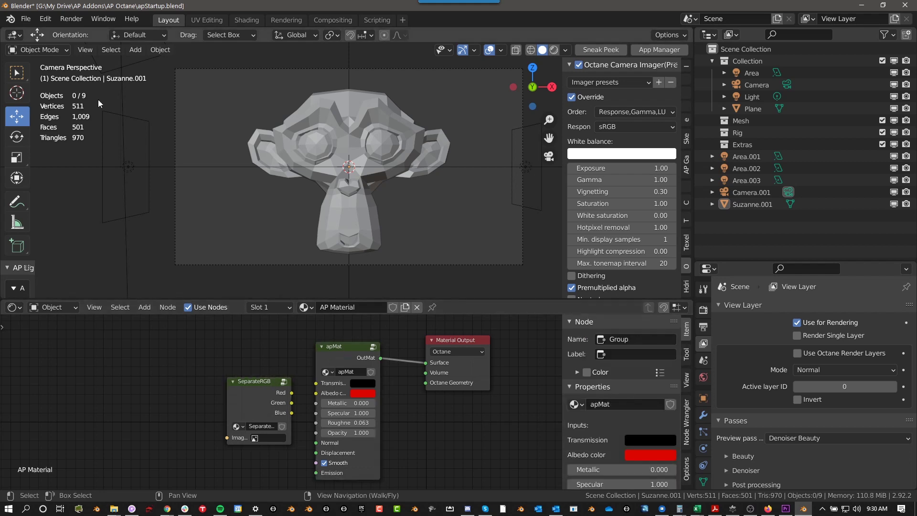
Step: Save the current file as Blender's default startup file via File > Defaults
{"action": "left_click", "coordinate": [26, 19]}
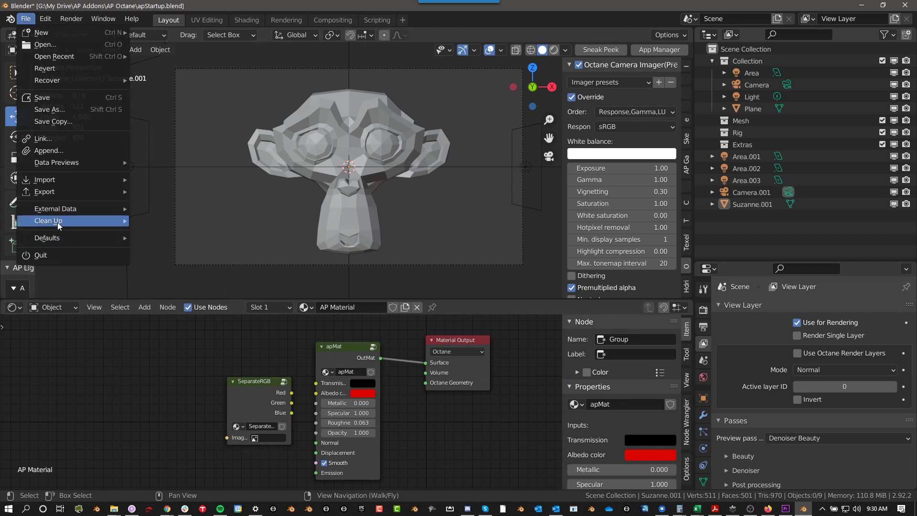
{"action": "mouse_move", "coordinate": [51, 238]}
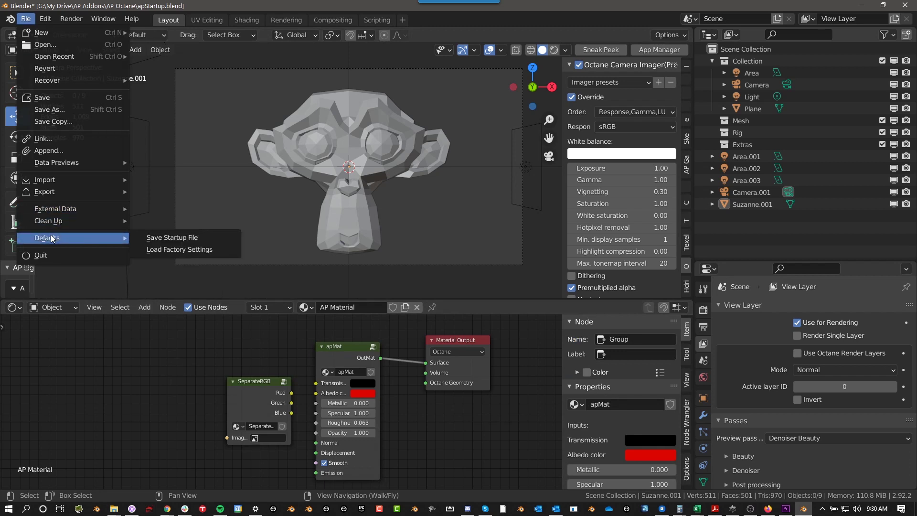
{"action": "left_click", "coordinate": [161, 238]}
{"action": "left_click", "coordinate": [251, 377]}
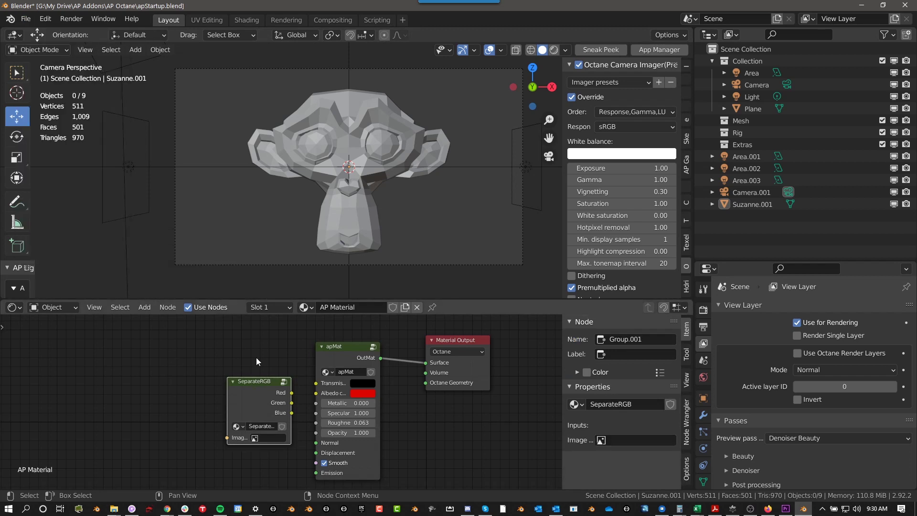
Step: Start a new file and confirm the apMat and SeparateRGB group nodes are still present
{"action": "left_click", "coordinate": [25, 19]}
{"action": "left_click", "coordinate": [148, 30]}
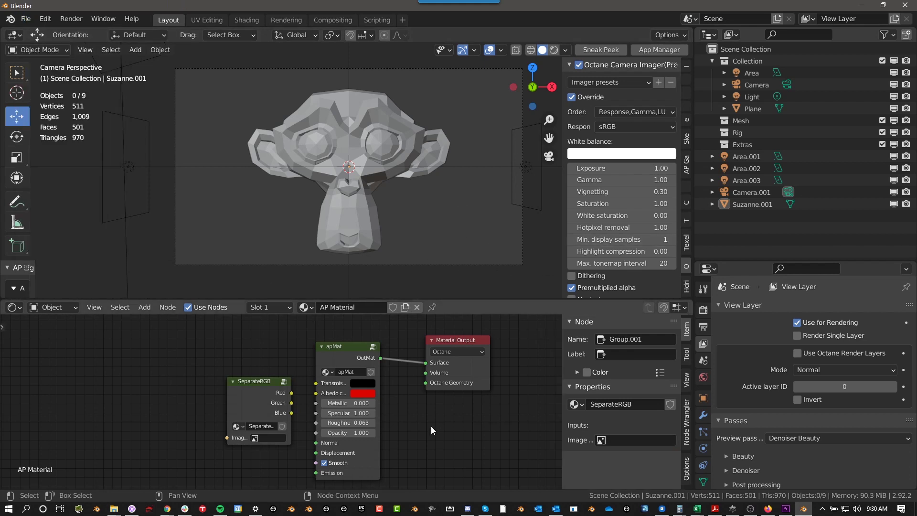
{"action": "left_click", "coordinate": [326, 365]}
{"action": "left_click", "coordinate": [265, 382]}
{"action": "left_click", "coordinate": [337, 357]}
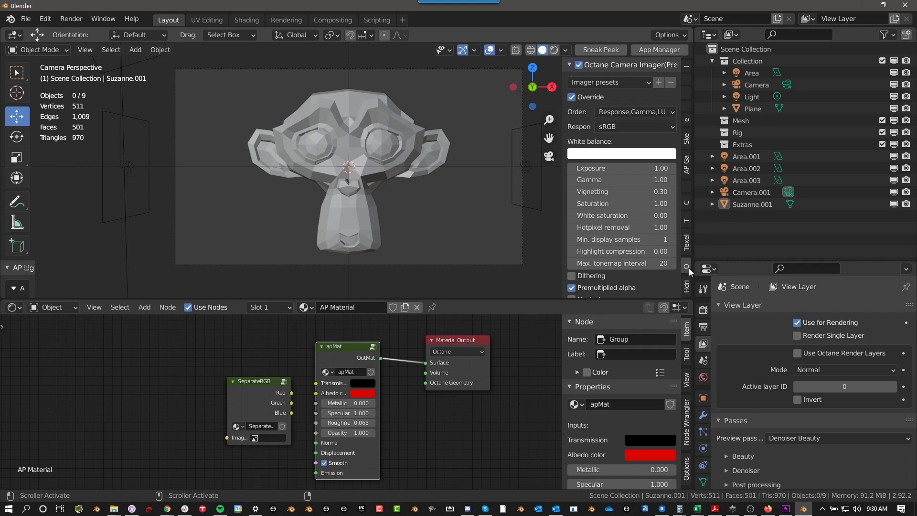
Step: Collapse Camera Imager and Postprocess, browse AP Octane Setup Tools, re-expand Camera Imager, collapse View Layer
{"action": "left_click", "coordinate": [570, 64]}
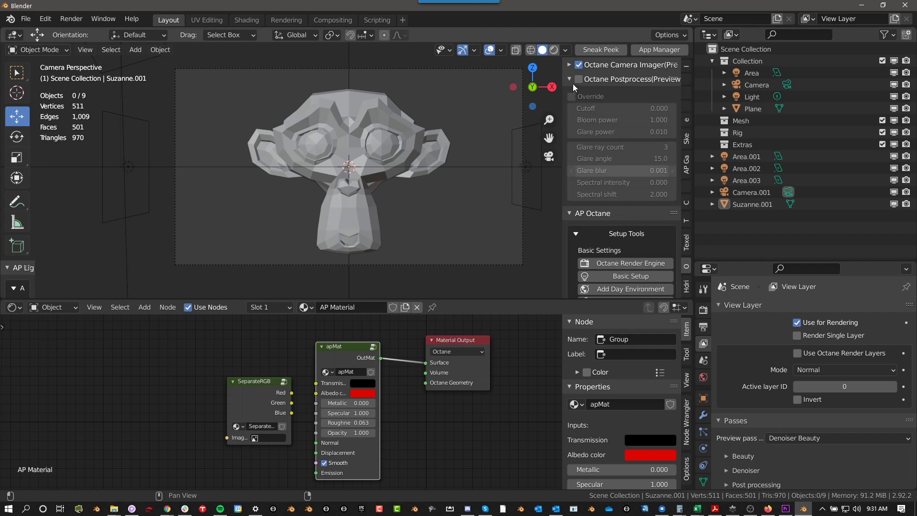
{"action": "left_click", "coordinate": [569, 79]}
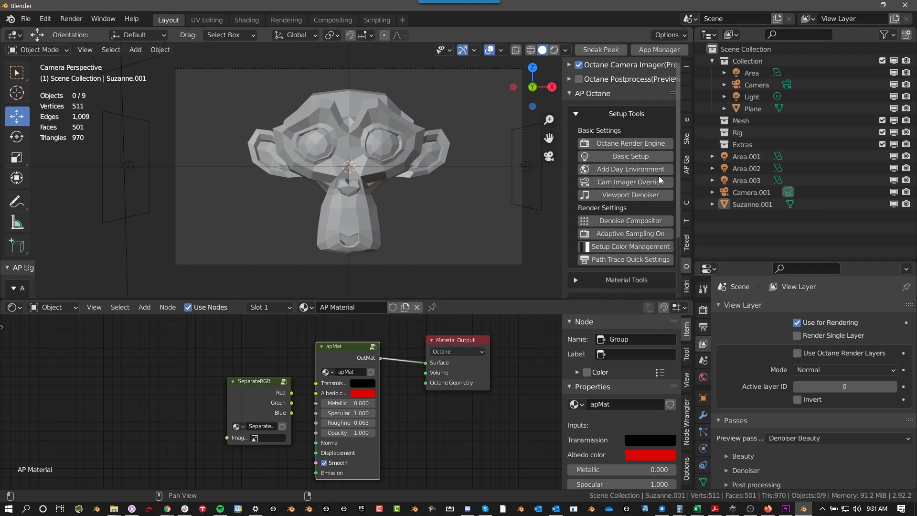
{"action": "scroll", "coordinate": [659, 176], "scroll_direction": "down", "scroll_amount": 1}
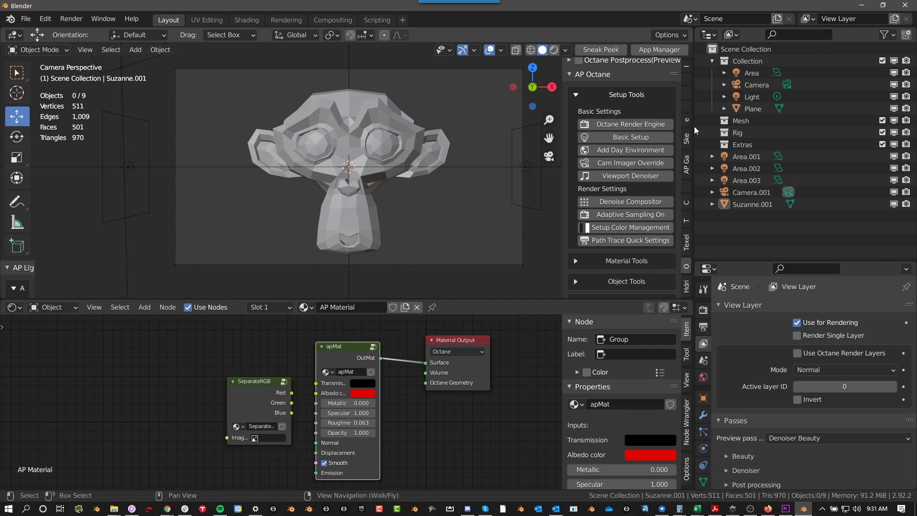
{"action": "scroll", "coordinate": [609, 128], "scroll_direction": "up", "scroll_amount": 1}
{"action": "left_click", "coordinate": [572, 67]}
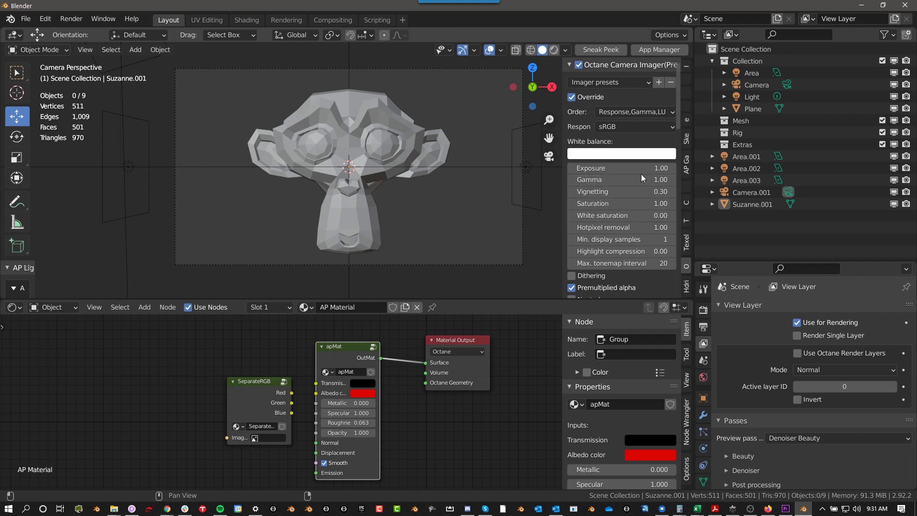
{"action": "scroll", "coordinate": [641, 174], "scroll_direction": "down", "scroll_amount": 10}
{"action": "scroll", "coordinate": [604, 219], "scroll_direction": "down", "scroll_amount": 3}
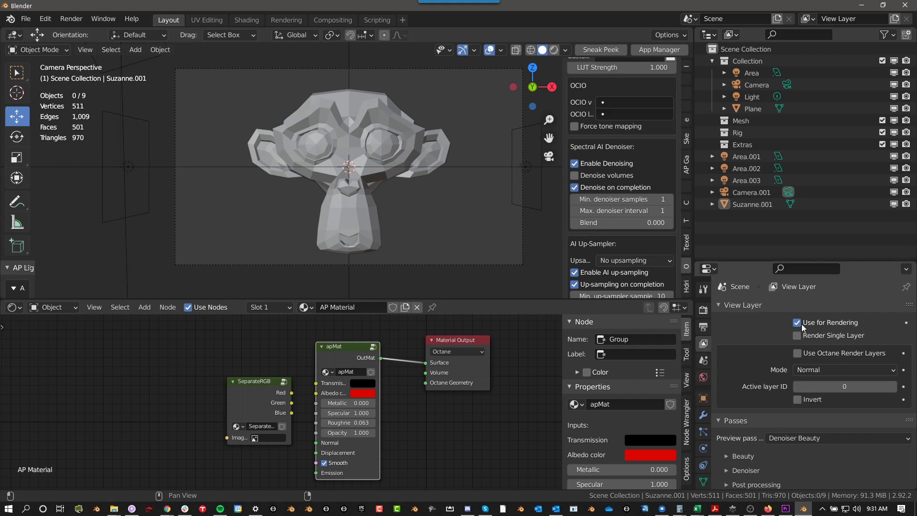
{"action": "left_click", "coordinate": [736, 305]}
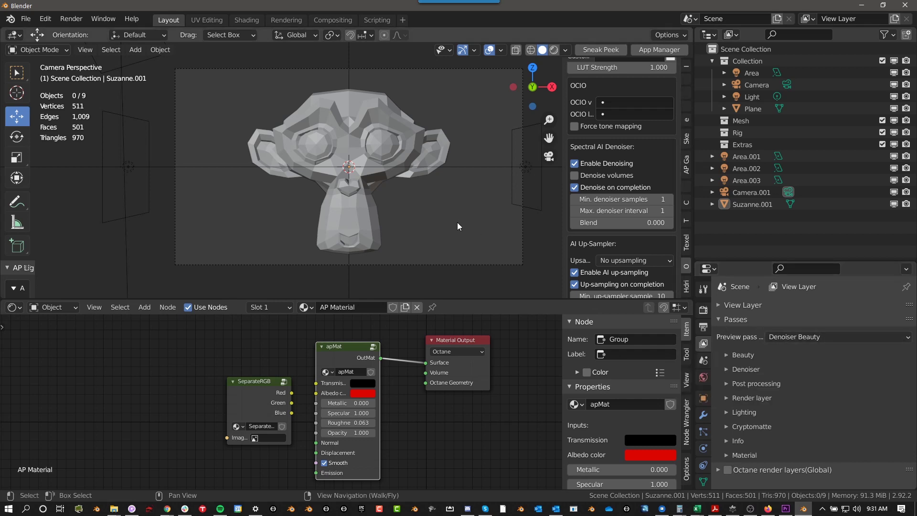
Step: Render red Suzanne against the HDRI in the viewport and display the AP World node tree
{"action": "key", "text": "z"}
{"action": "left_click", "coordinate": [454, 159]}
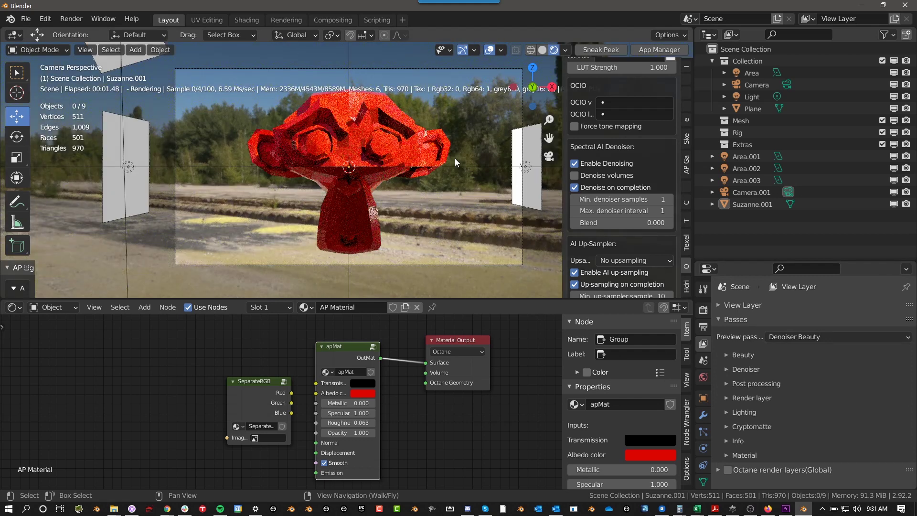
{"action": "left_click", "coordinate": [69, 309]}
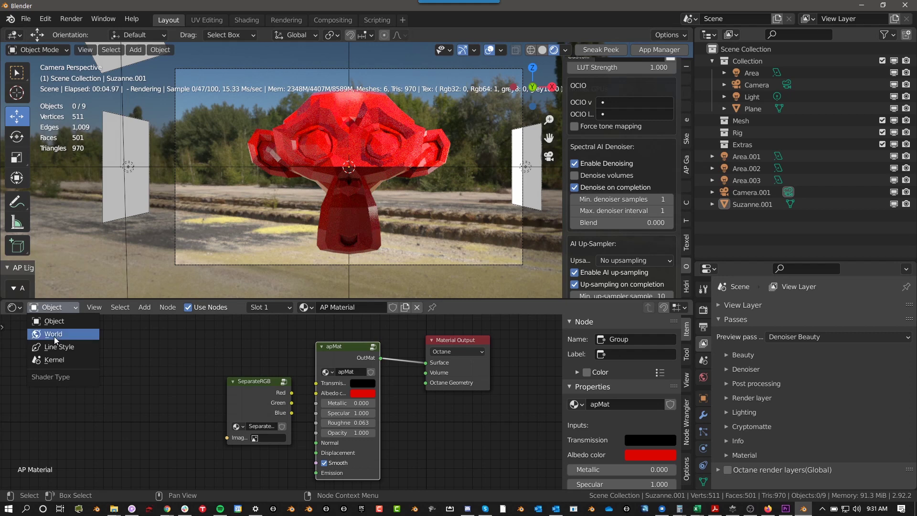
{"action": "left_click", "coordinate": [53, 336]}
{"action": "scroll", "coordinate": [391, 397], "scroll_direction": "down", "scroll_amount": 2}
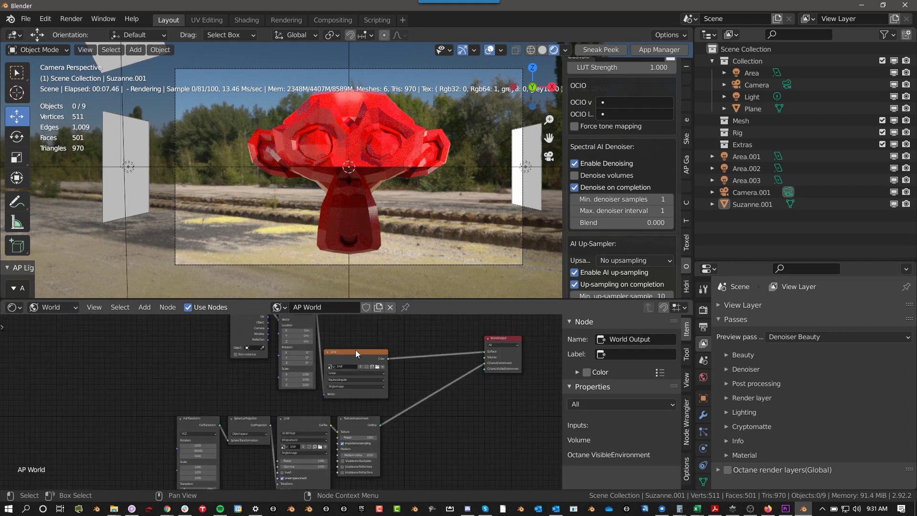
{"action": "scroll", "coordinate": [334, 368], "scroll_direction": "up", "scroll_amount": 2}
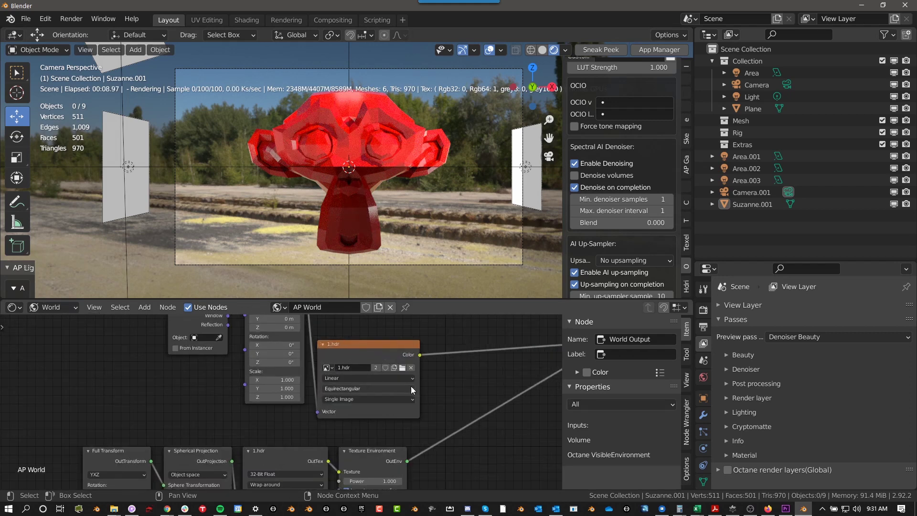
{"action": "middle_click_drag", "start_coordinate": [434, 381], "coordinate": [460, 340]}
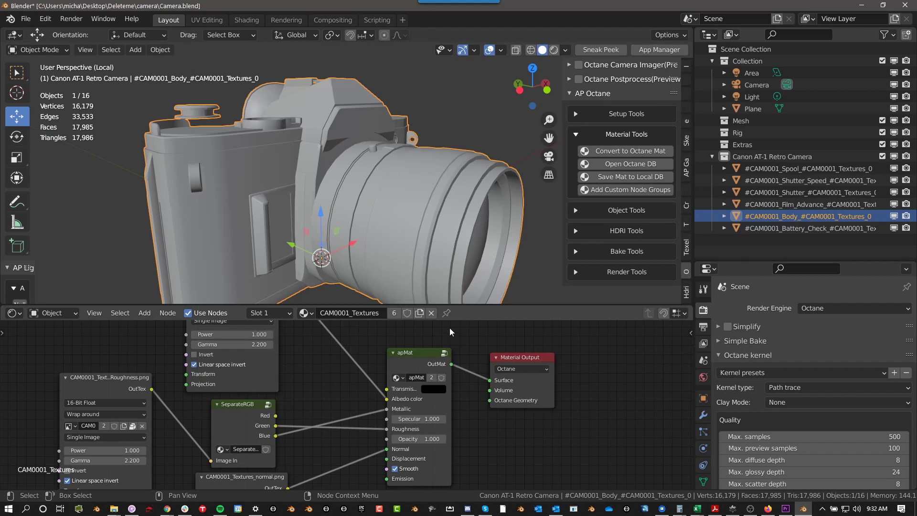
Step: Enlarge the node editor and look inside the apMat node group
{"action": "left_click_drag", "start_coordinate": [485, 304], "coordinate": [486, 252]}
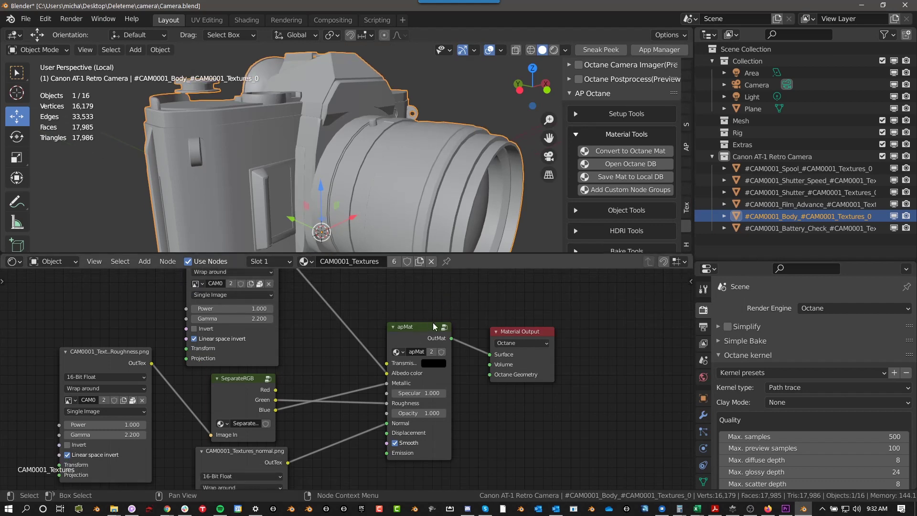
{"action": "key", "text": "Tab"}
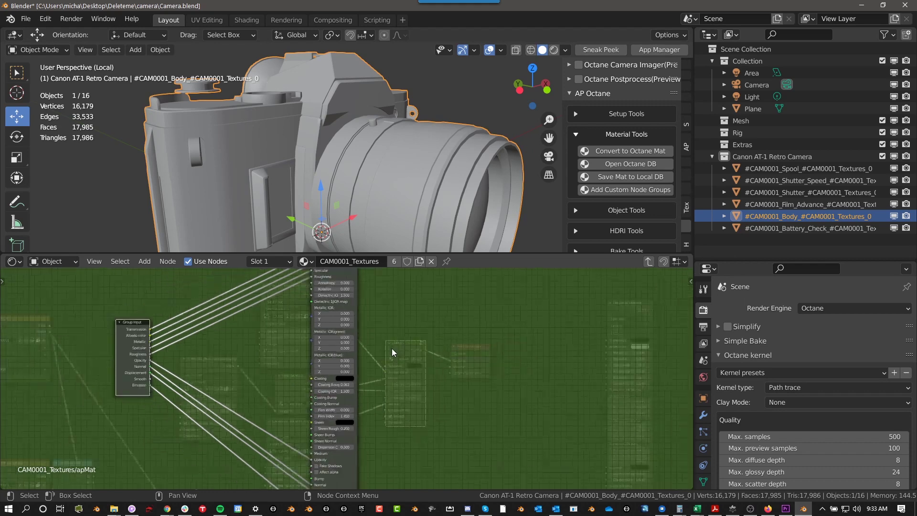
{"action": "key", "text": "Tab"}
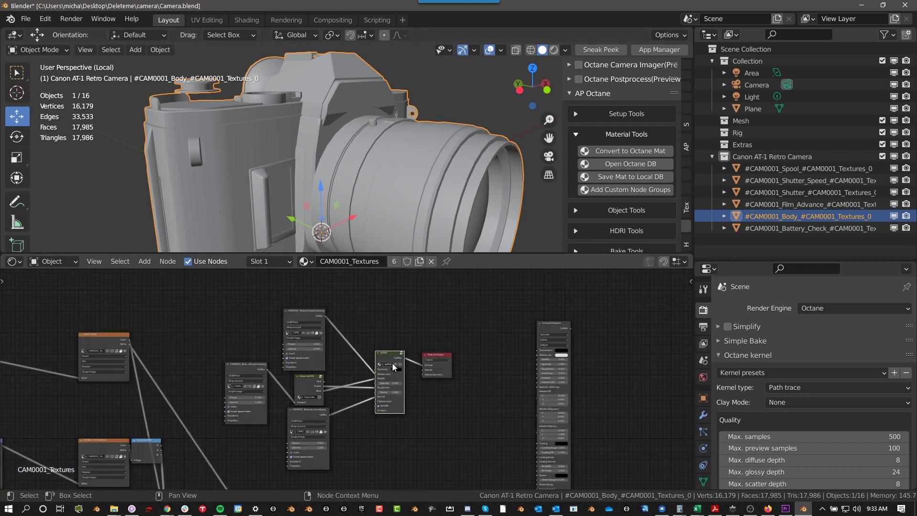
{"action": "scroll", "coordinate": [392, 363], "scroll_direction": "up", "scroll_amount": 3}
{"action": "middle_click_drag", "start_coordinate": [304, 353], "coordinate": [343, 348]}
{"action": "scroll", "coordinate": [343, 348], "scroll_direction": "down", "scroll_amount": 1}
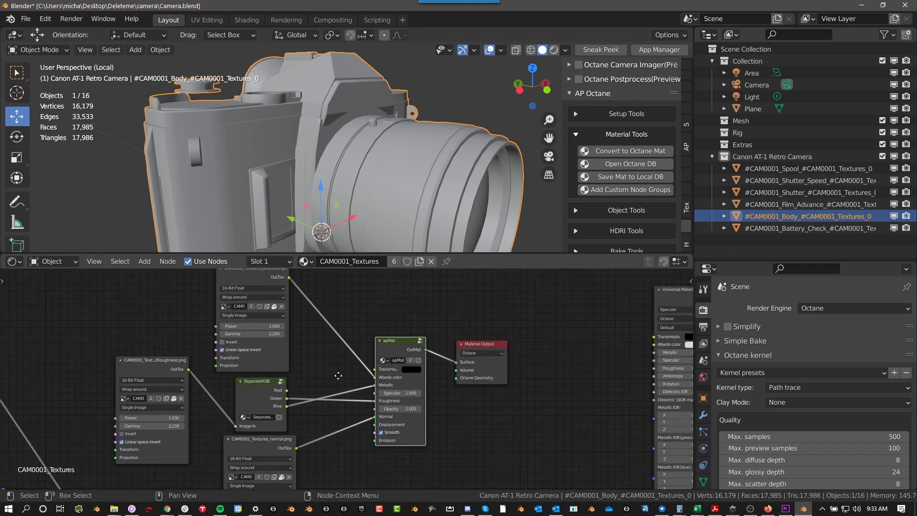
Step: Inspect the baseColor texture, roughness texture and SeparateRGB nodes feeding apMat
{"action": "left_click", "coordinate": [241, 294]}
{"action": "scroll", "coordinate": [295, 322], "scroll_direction": "up", "scroll_amount": 2}
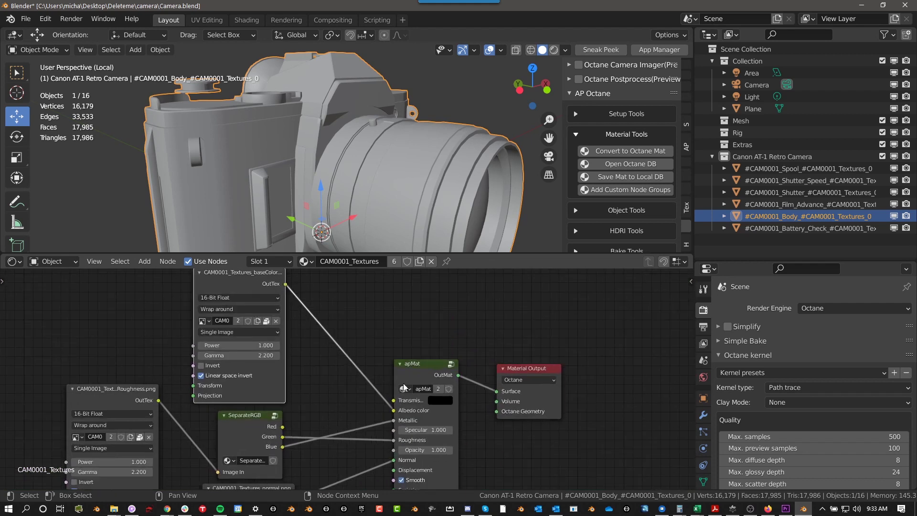
{"action": "scroll", "coordinate": [401, 410], "scroll_direction": "up", "scroll_amount": 1}
{"action": "scroll", "coordinate": [122, 326], "scroll_direction": "up", "scroll_amount": 1}
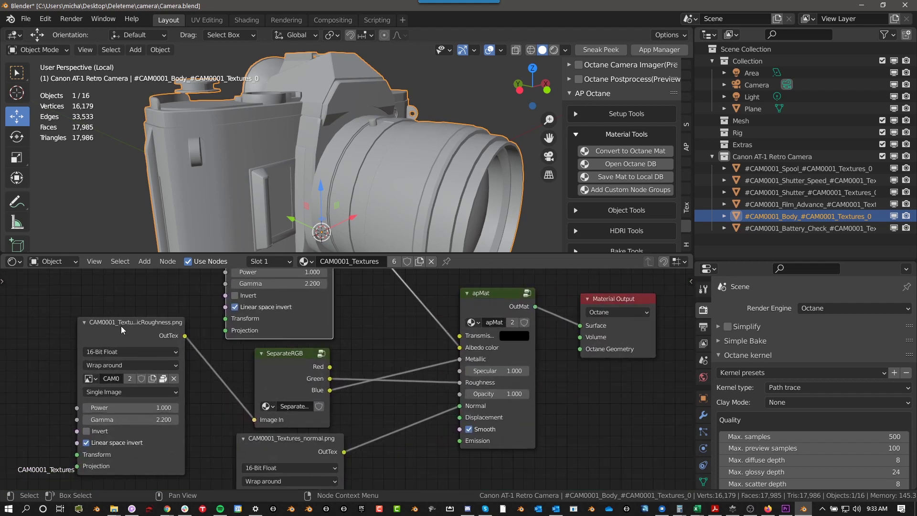
{"action": "left_click", "coordinate": [129, 322]}
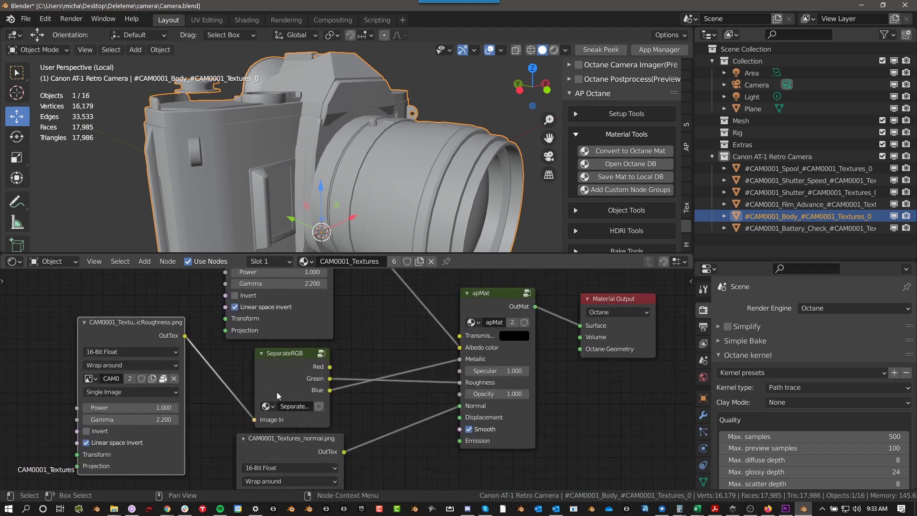
{"action": "left_click", "coordinate": [277, 358]}
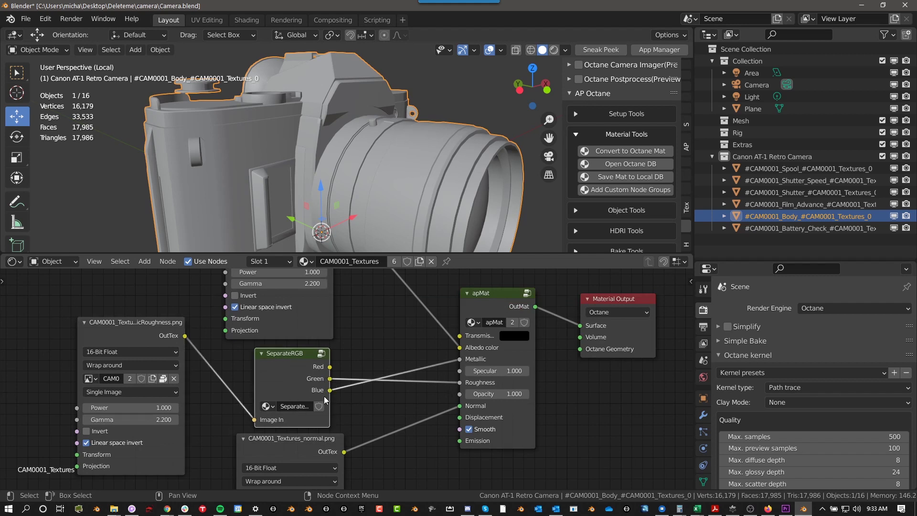
{"action": "middle_click_drag", "start_coordinate": [418, 386], "coordinate": [422, 315]}
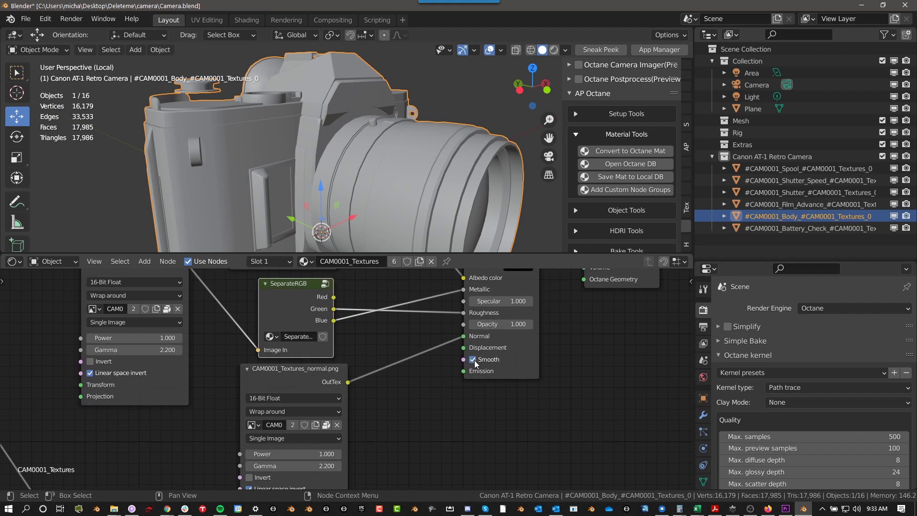
{"action": "middle_click_drag", "start_coordinate": [476, 364], "coordinate": [467, 445]}
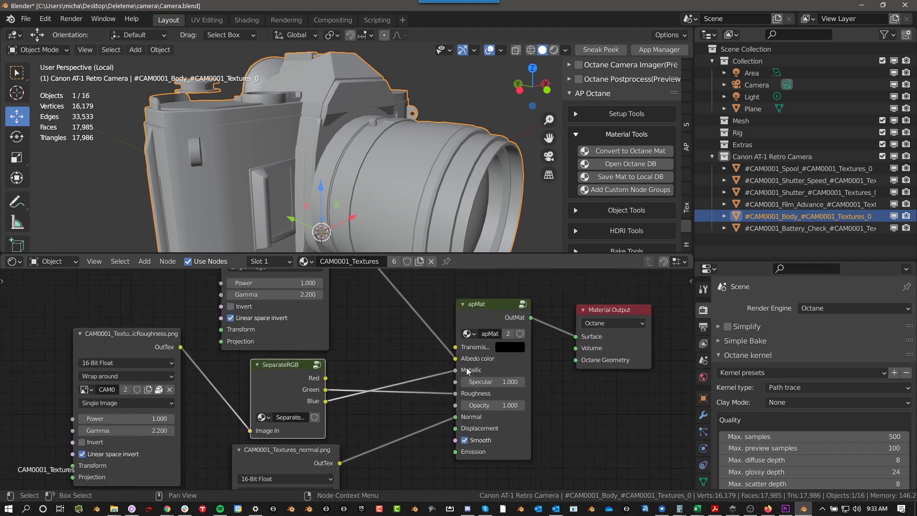
{"action": "scroll", "coordinate": [468, 371], "scroll_direction": "up", "scroll_amount": 2}
Step: Reconnect SeparateRGB's Green output to apMat Roughness and switch the viewport to Octane shading
{"action": "left_click_drag", "start_coordinate": [452, 400], "coordinate": [483, 400]}
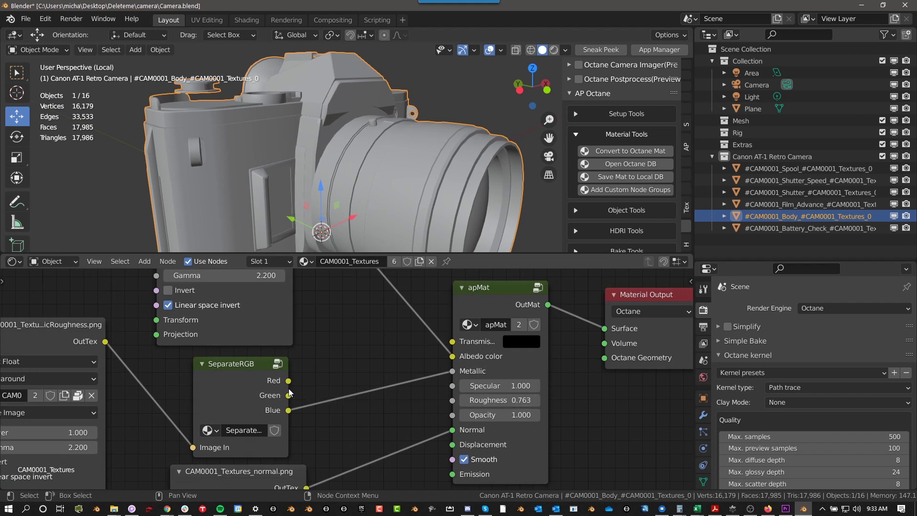
{"action": "left_click_drag", "start_coordinate": [288, 395], "coordinate": [451, 400]}
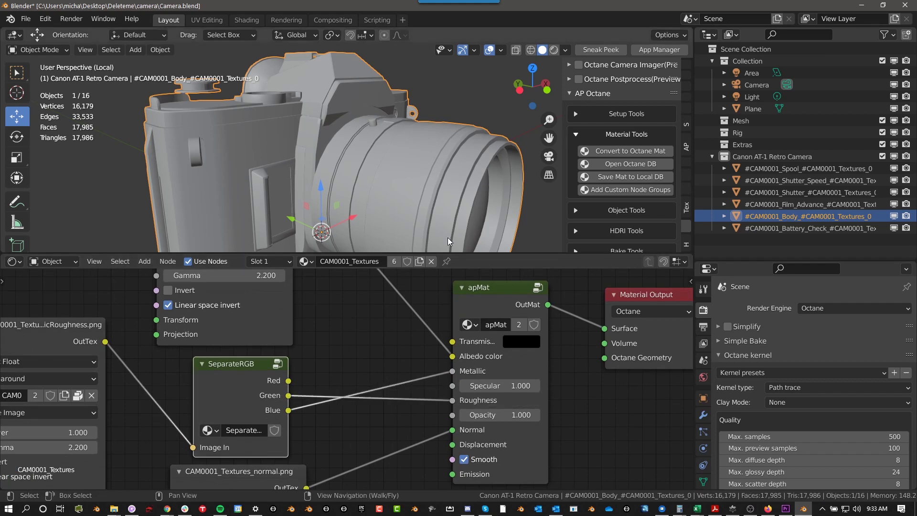
{"action": "key", "text": "z"}
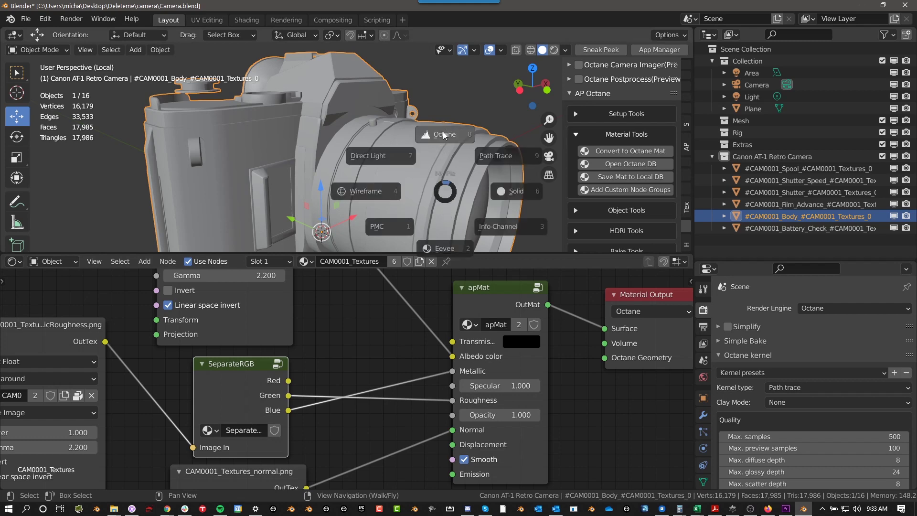
{"action": "left_click", "coordinate": [443, 132]}
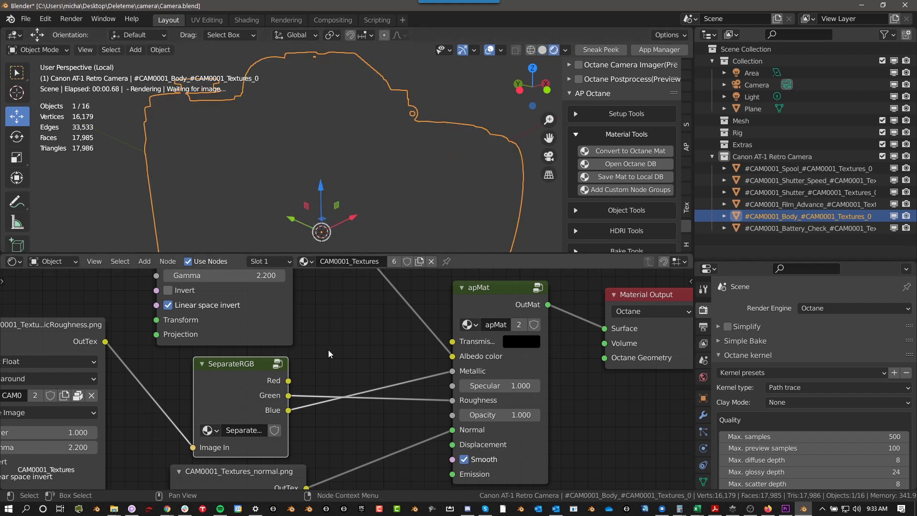